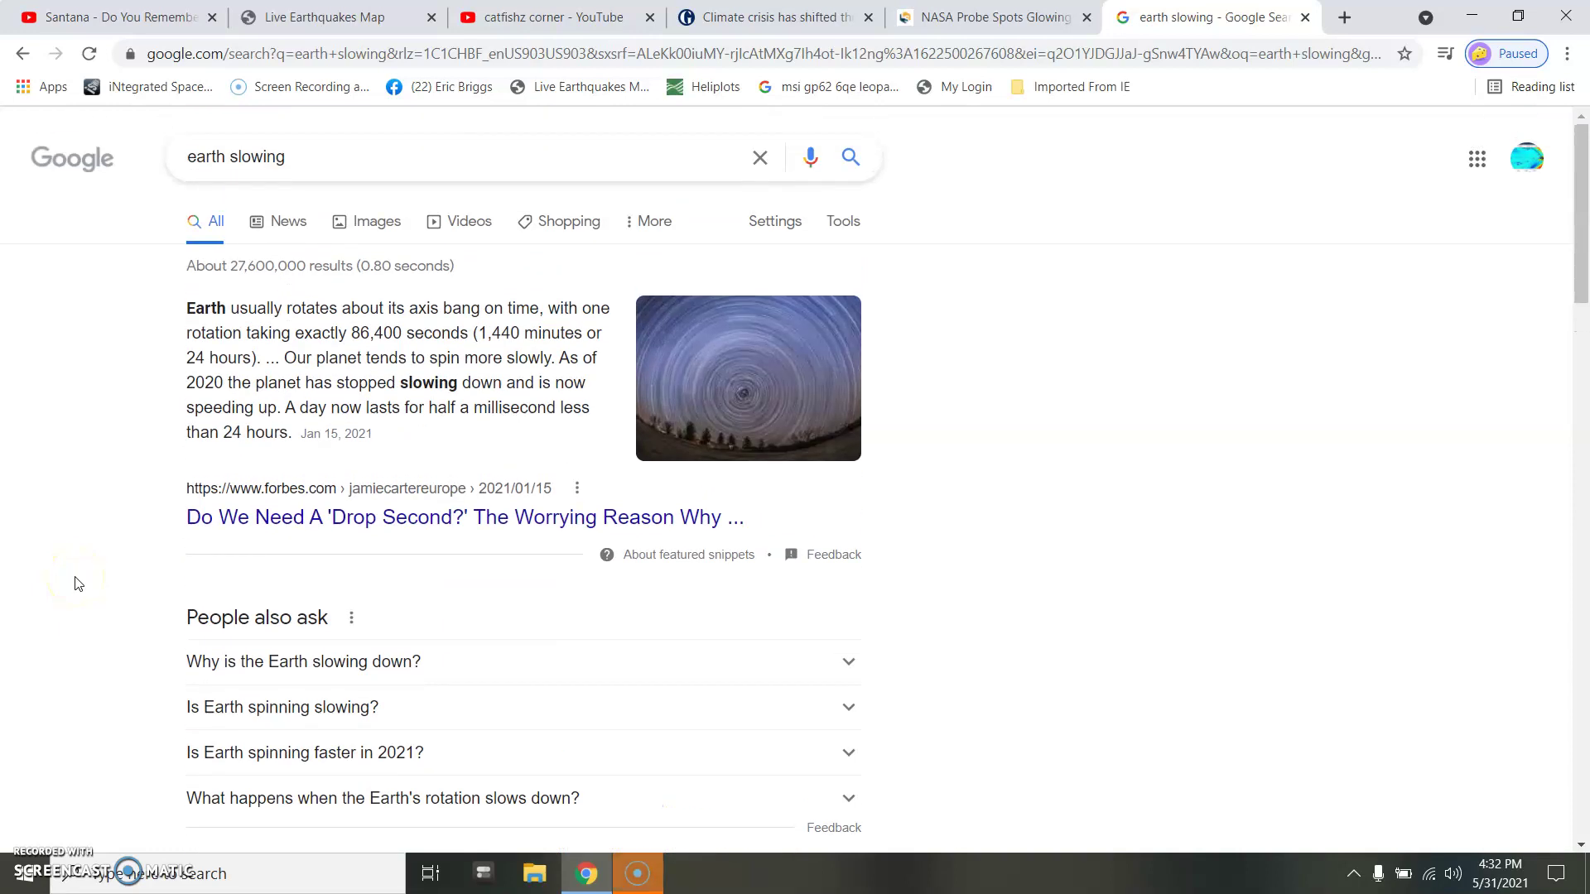
scroll(75, 583, "down", 4)
scroll(71, 587, "down", 4)
scroll(72, 587, "up", 2)
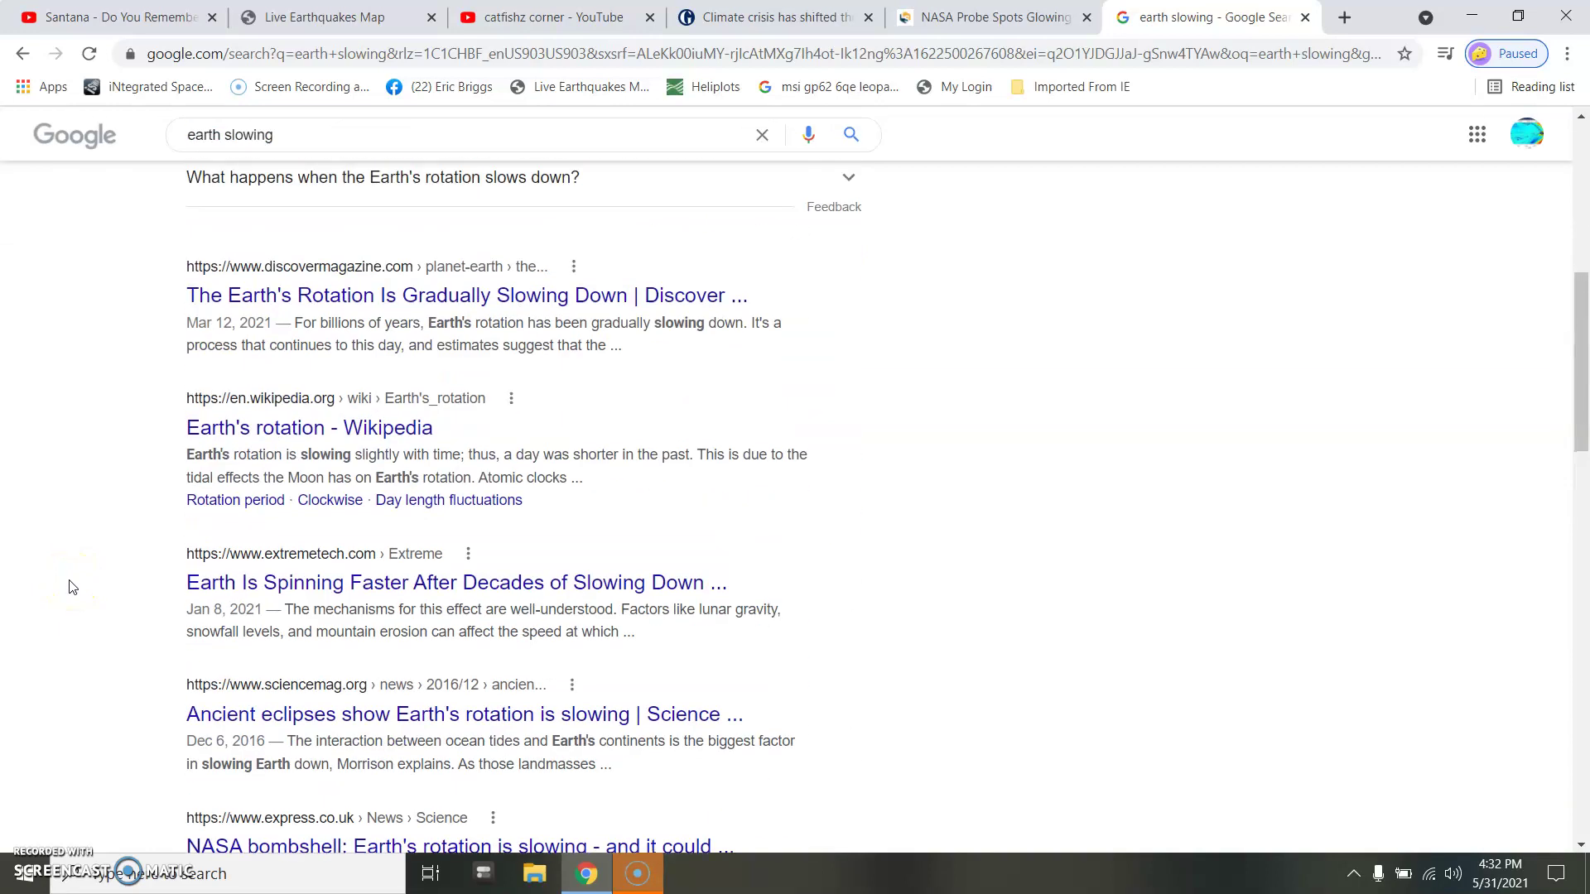
- Close the Earth-slowing search results and dismiss Live Science's notification prompt with 'Later'
left_click(1303, 17)
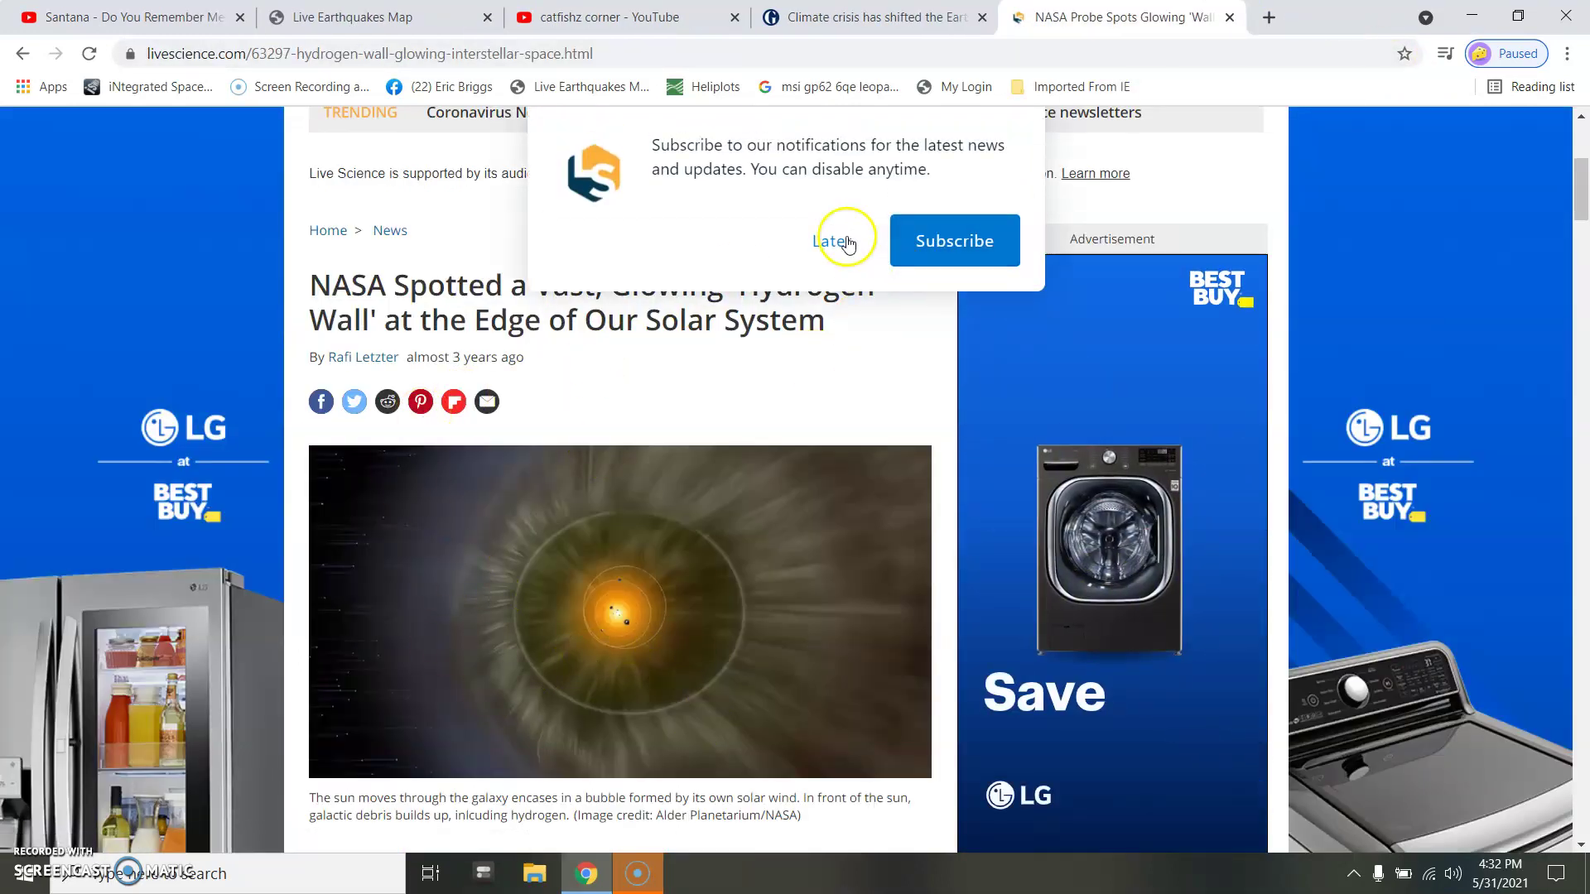
left_click(832, 242)
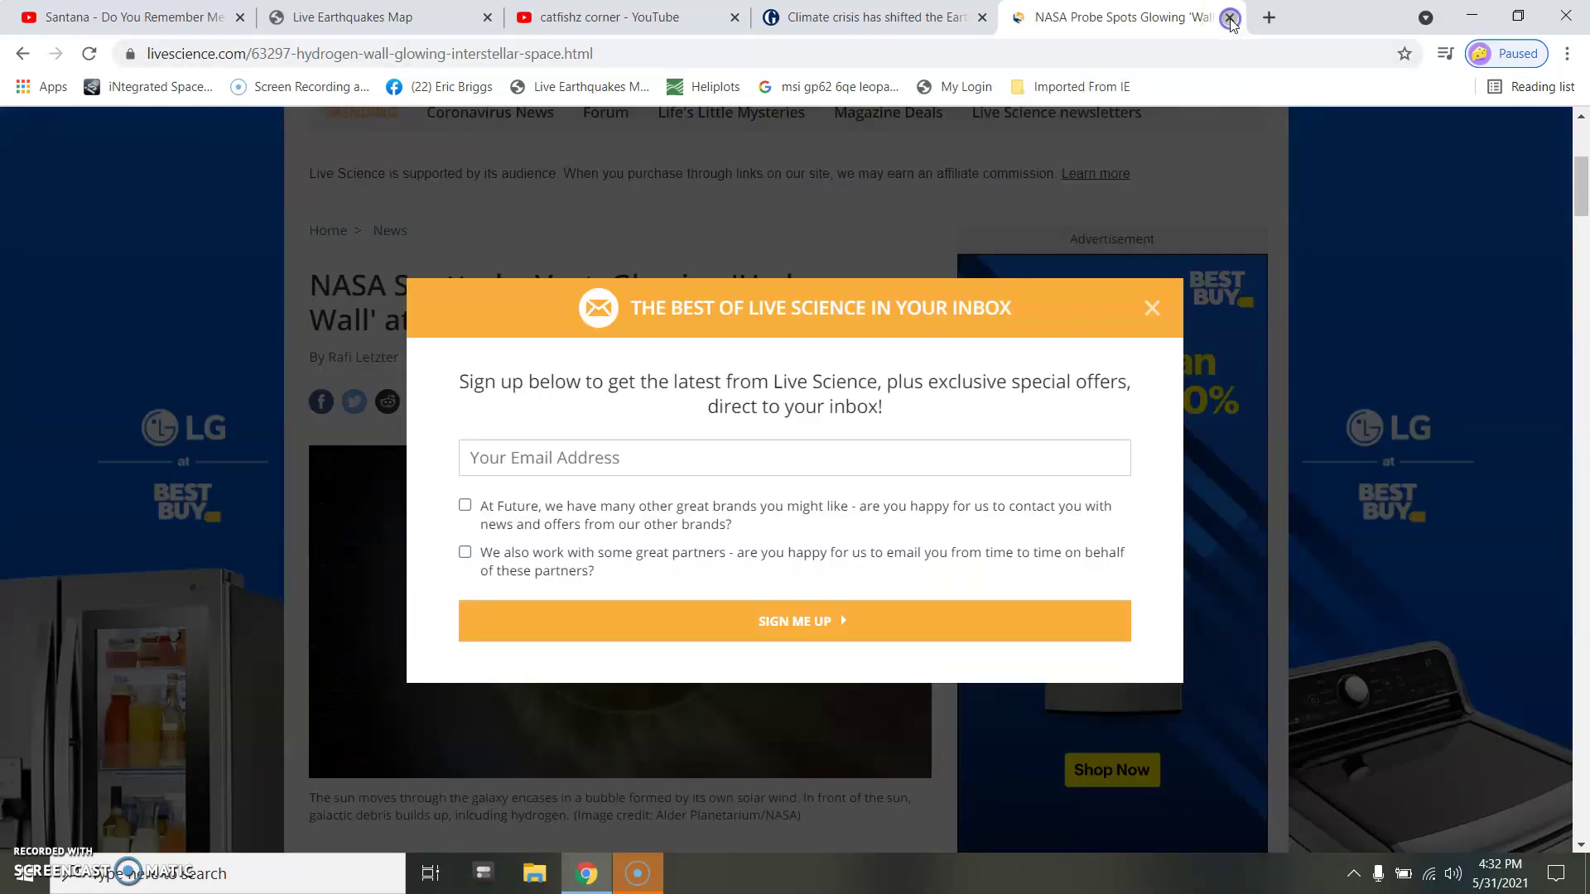
- Close the Live Science 'Hydrogen Wall' tab and the Guardian climate-crisis tab
left_click(1232, 17)
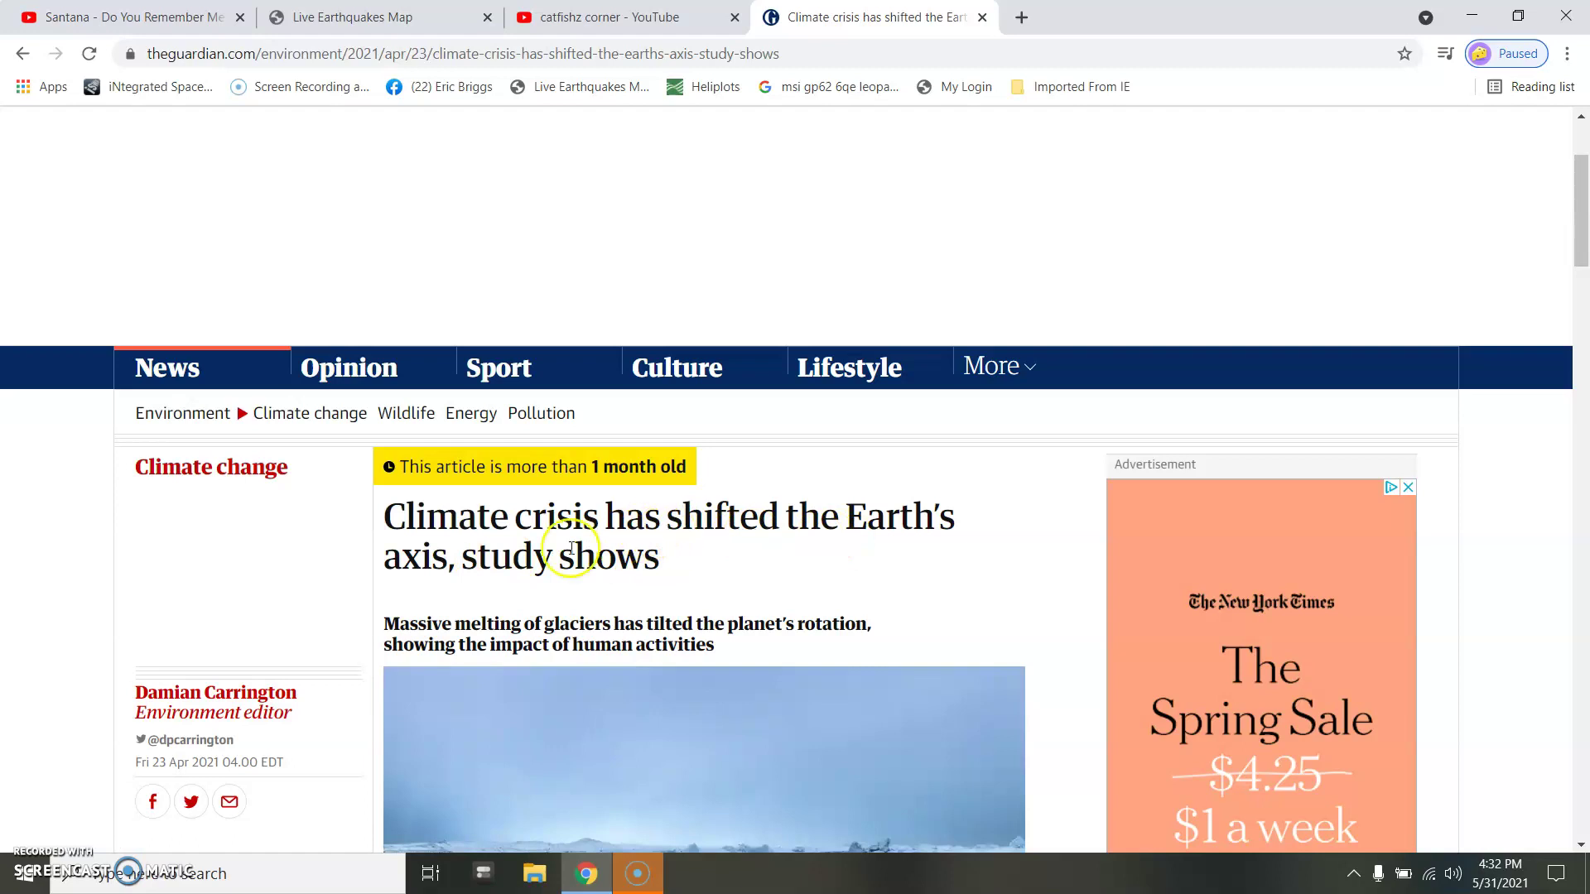
left_click(982, 17)
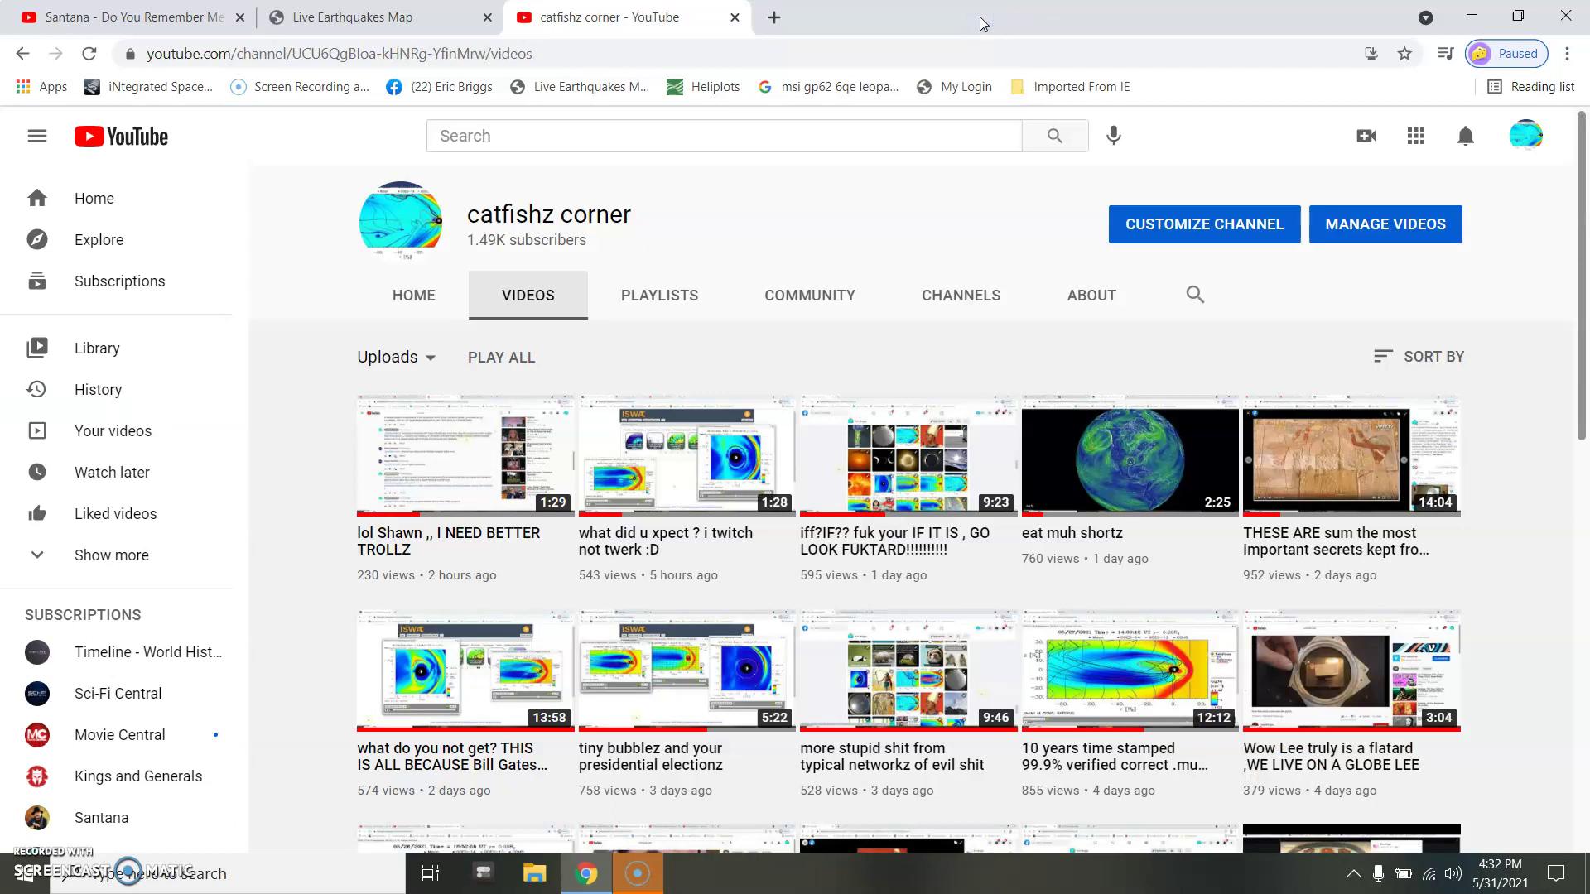
- Open the catfishz corner channel's Community tab to view its posts
left_click(809, 295)
scroll(792, 308, "down", 3)
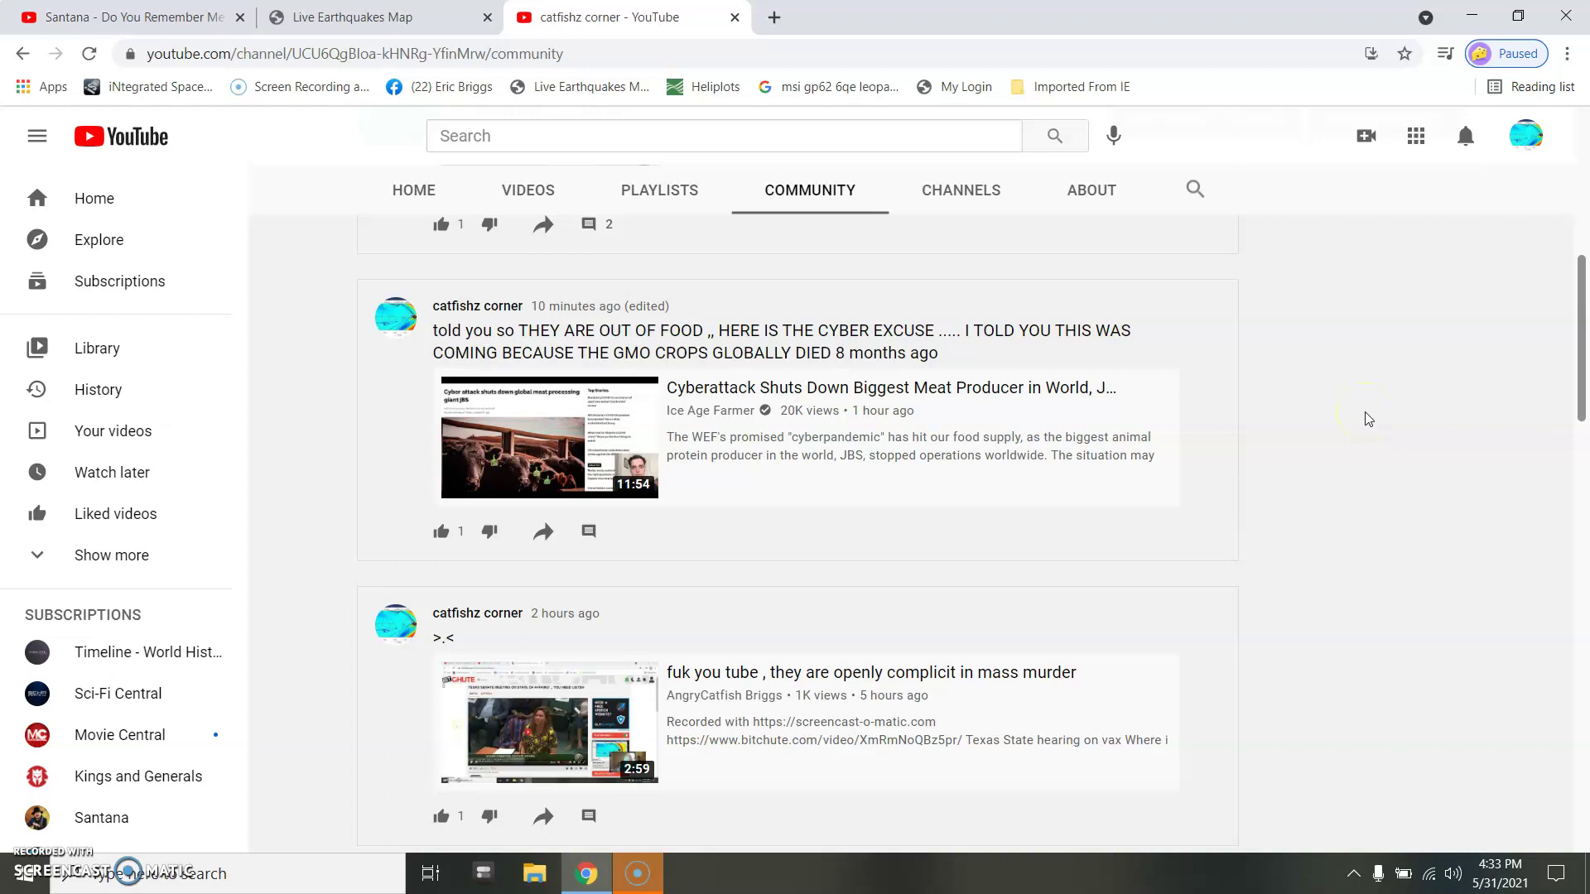
scroll(1366, 418, "up", 3)
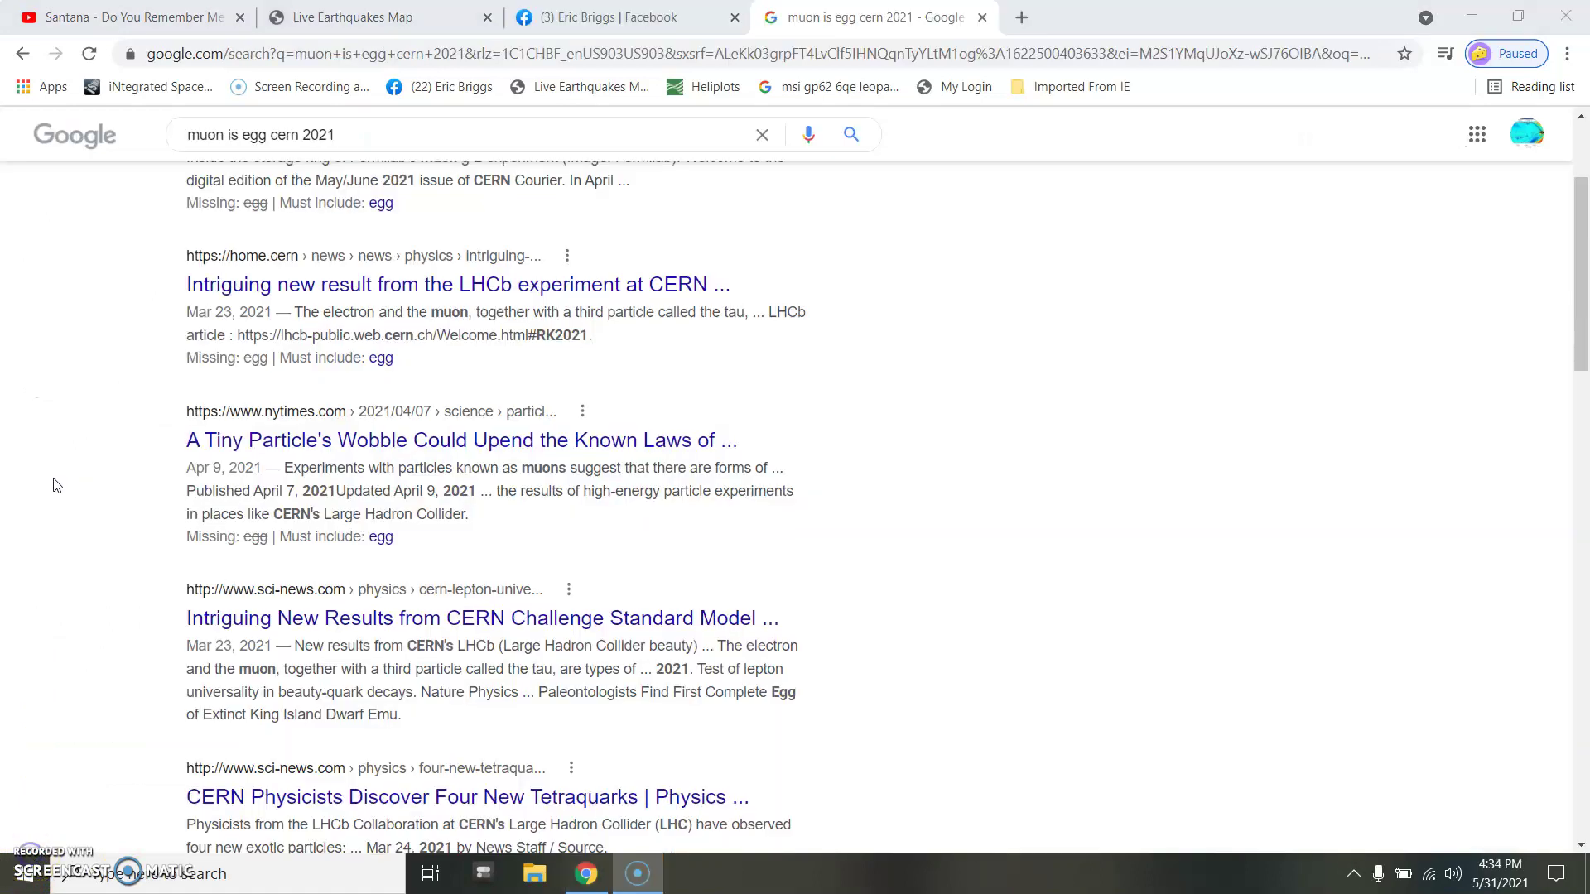
scroll(55, 484, "up", 2)
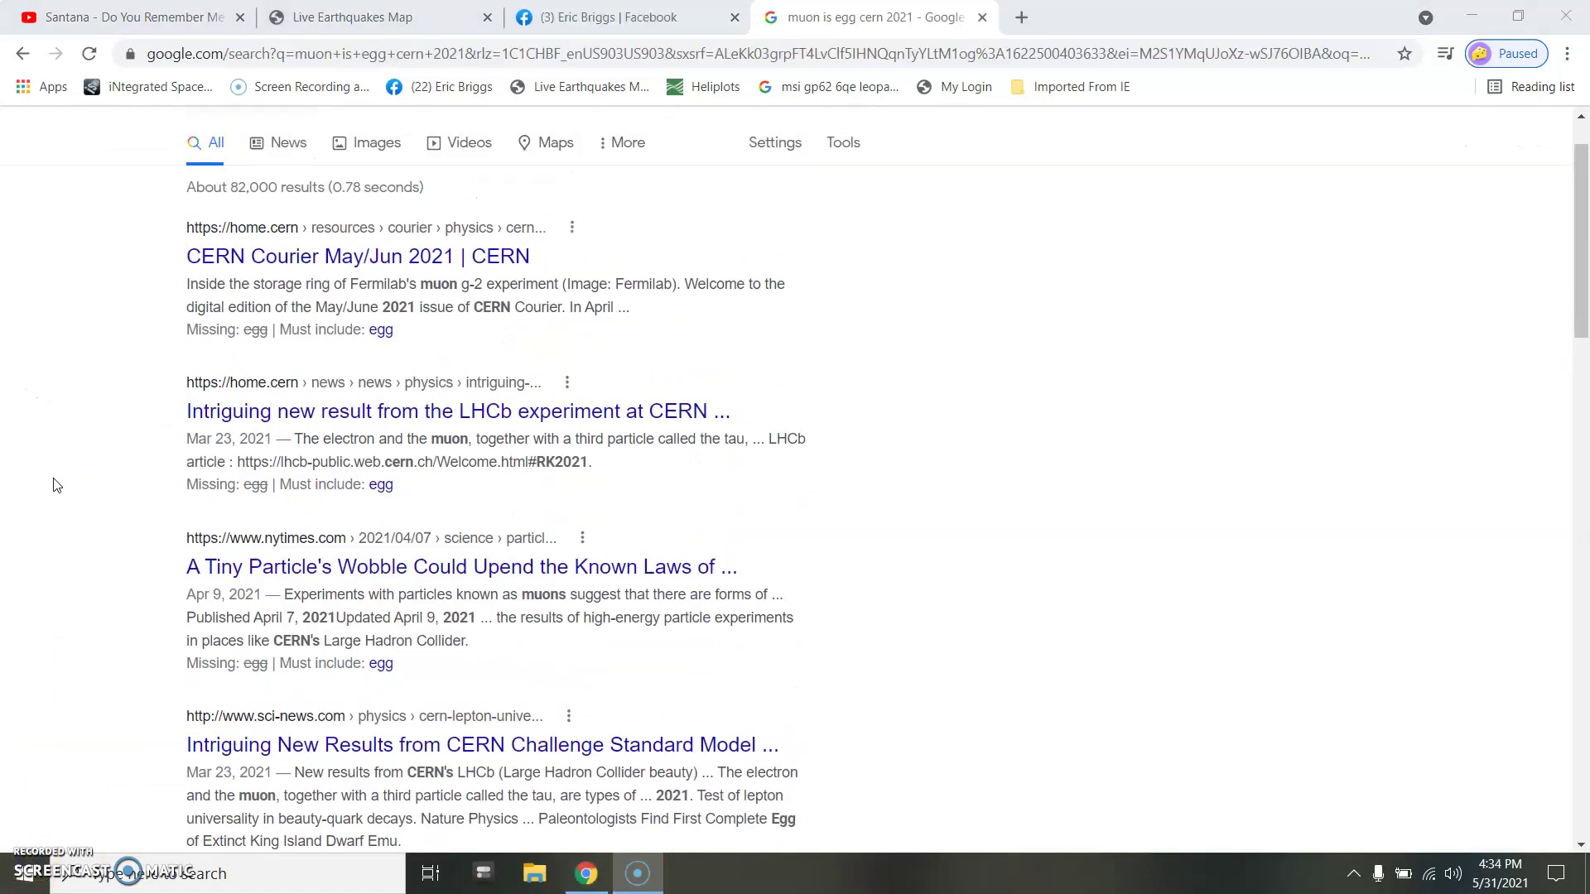
scroll(56, 484, "up", 1)
scroll(55, 484, "down", 3)
scroll(56, 485, "up", 2)
scroll(56, 485, "up", 1)
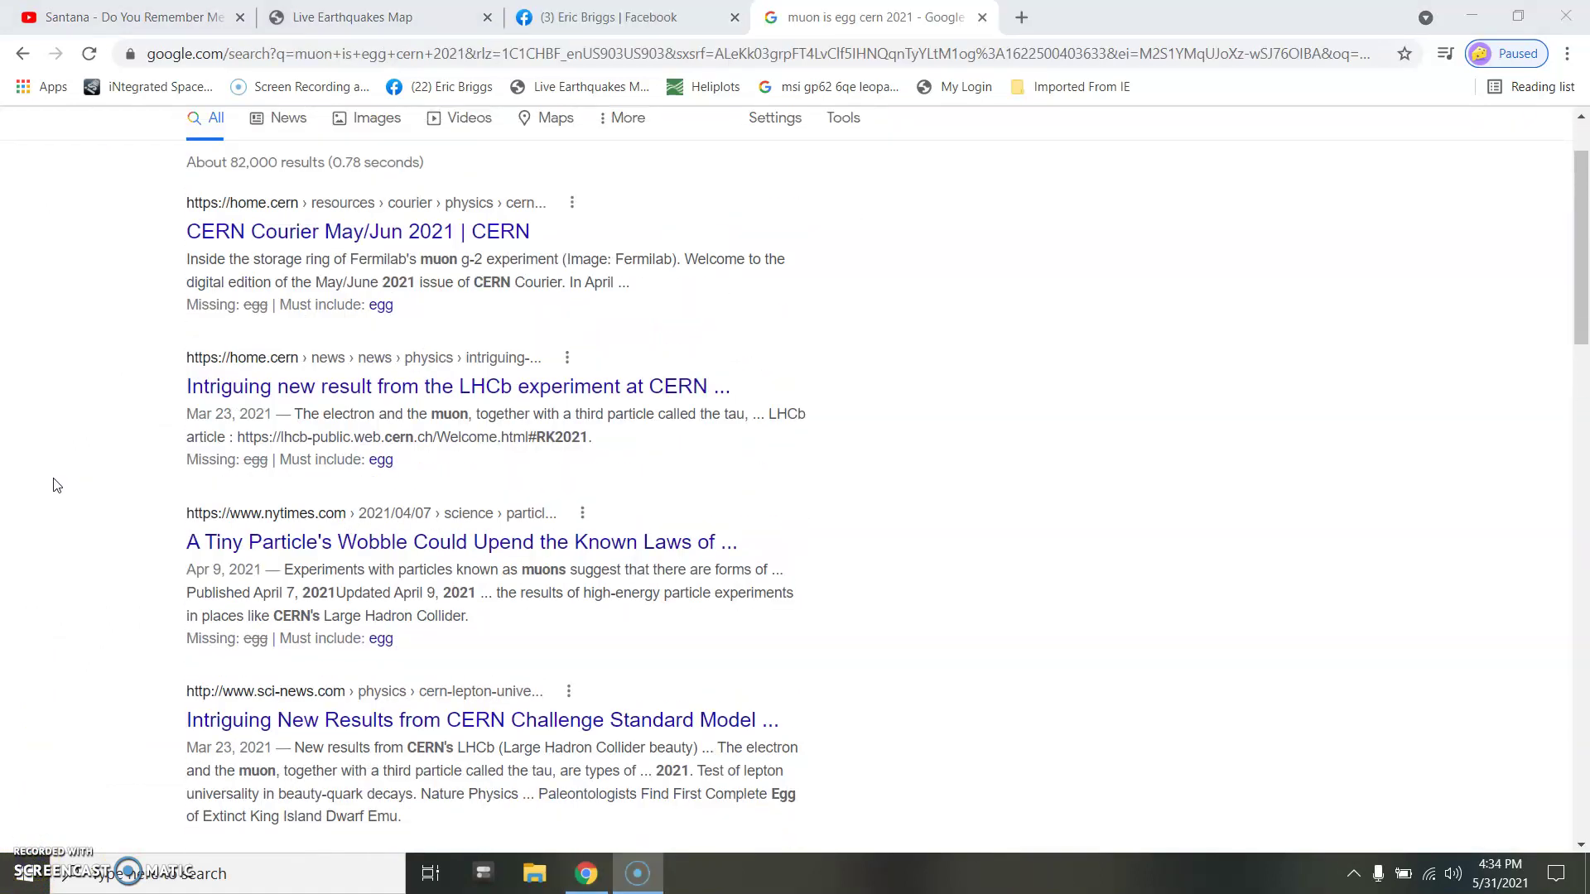
scroll(80, 518, "down", 1)
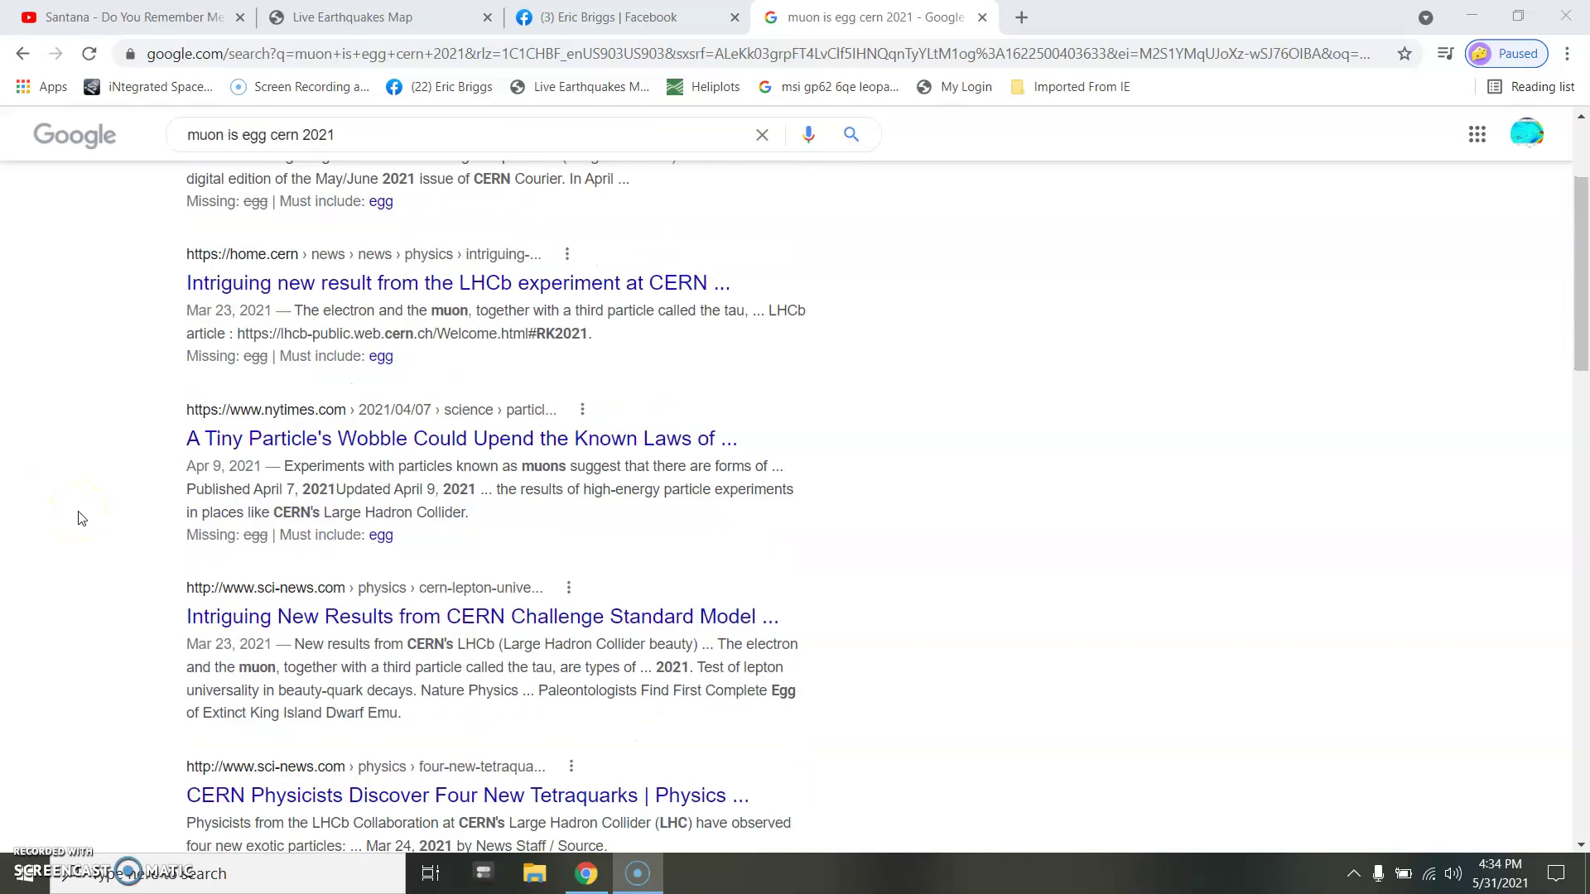
scroll(80, 518, "down", 5)
scroll(80, 519, "down", 4)
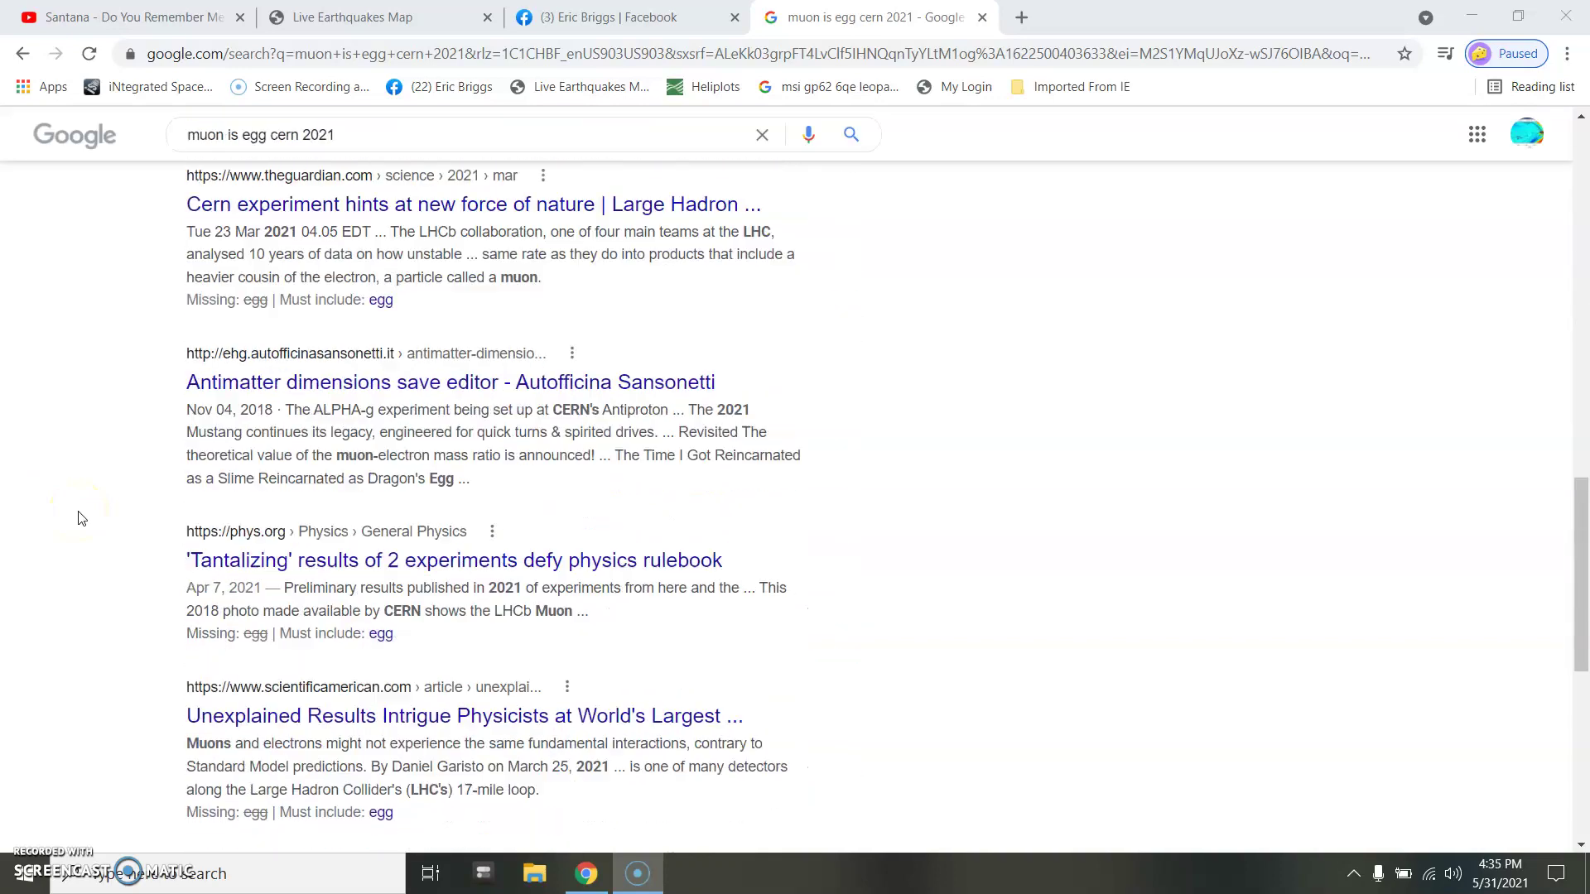
scroll(80, 518, "up", 4)
scroll(80, 518, "up", 5)
scroll(81, 518, "up", 2)
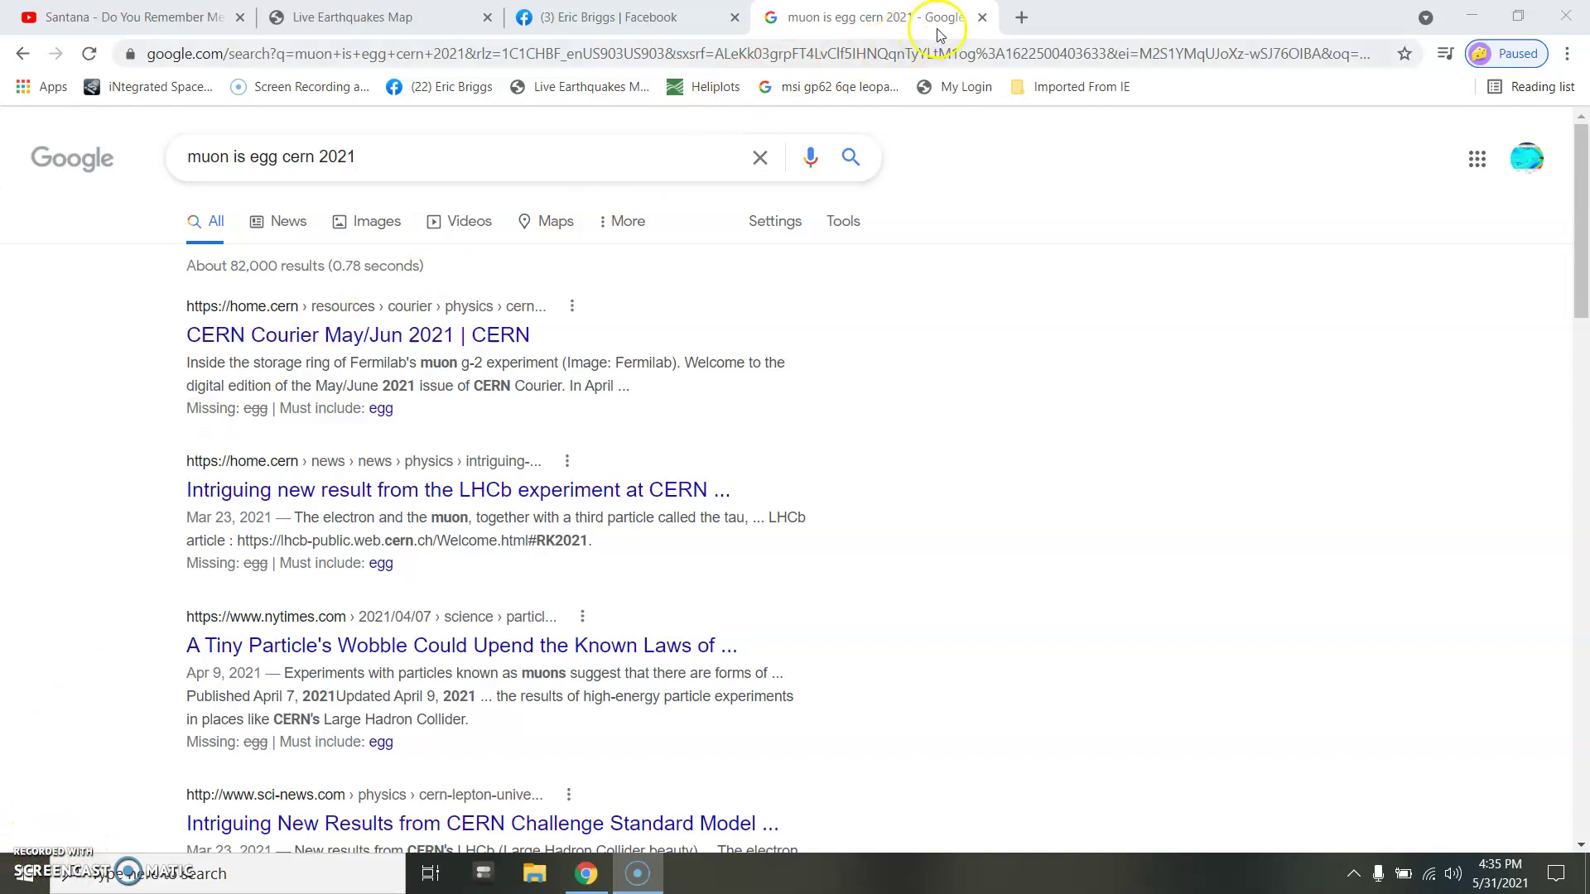
- Close the muon search results and show the Facebook profile's Your Photos grid
left_click(985, 18)
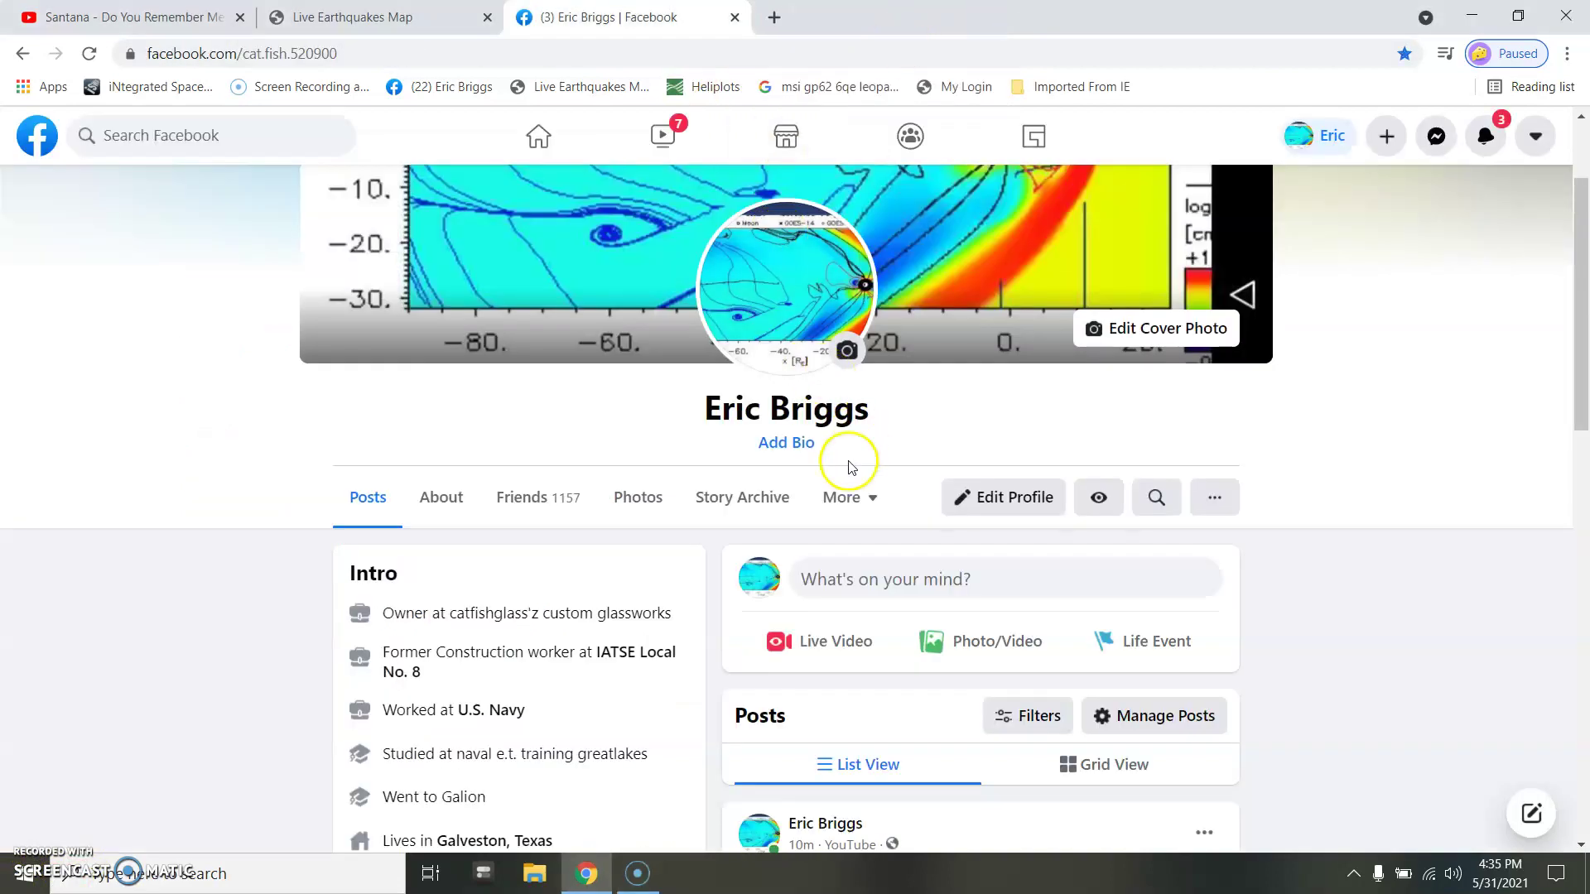
left_click(639, 505)
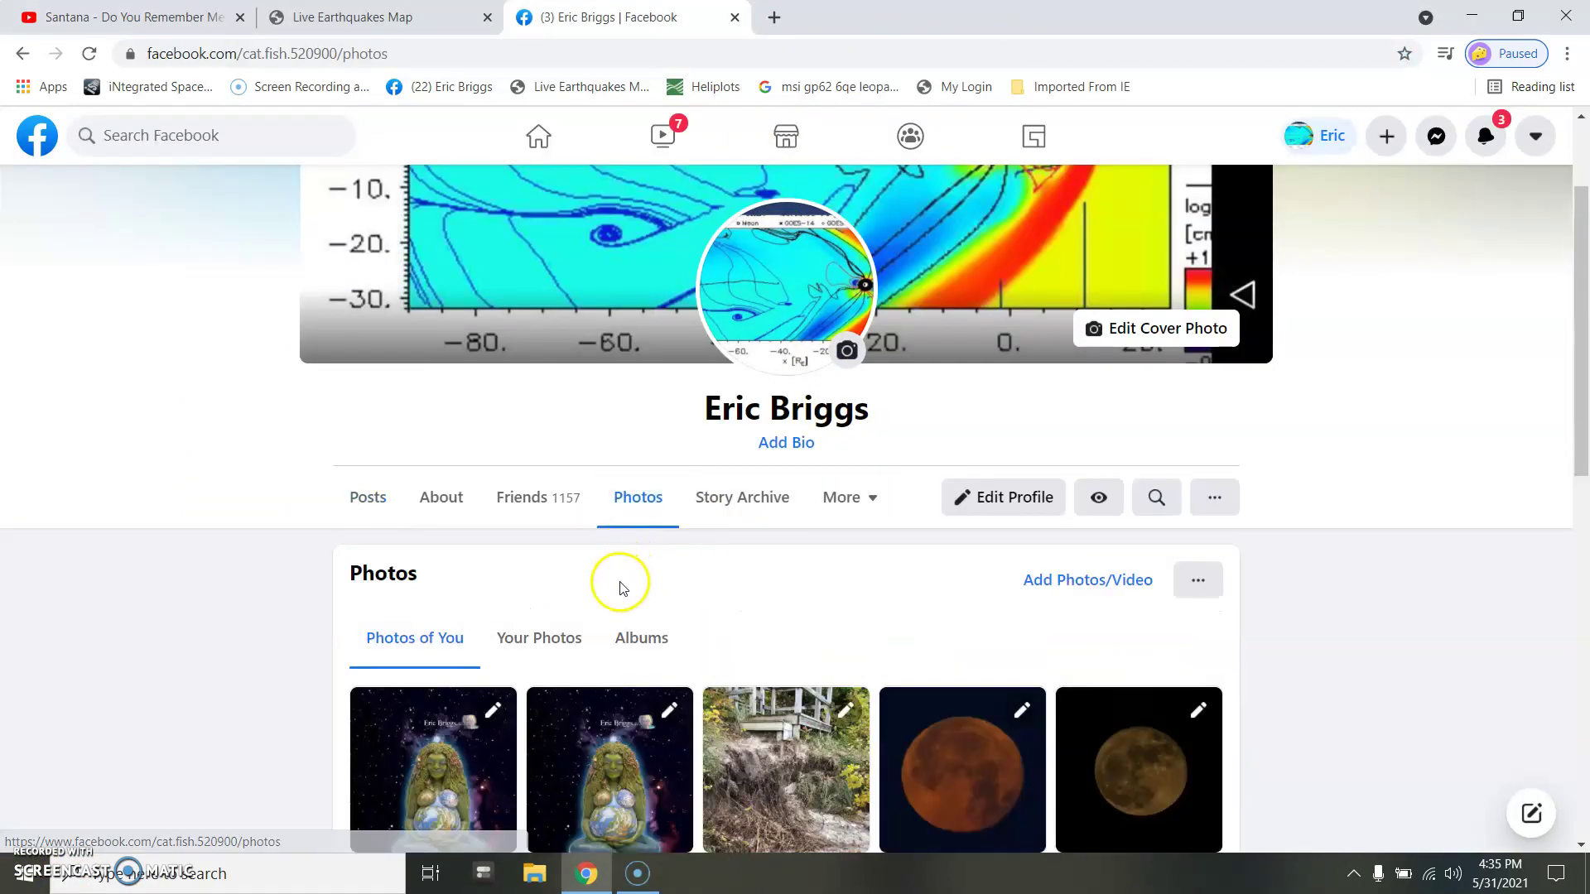
left_click(555, 644)
scroll(555, 645, "down", 8)
scroll(560, 646, "down", 4)
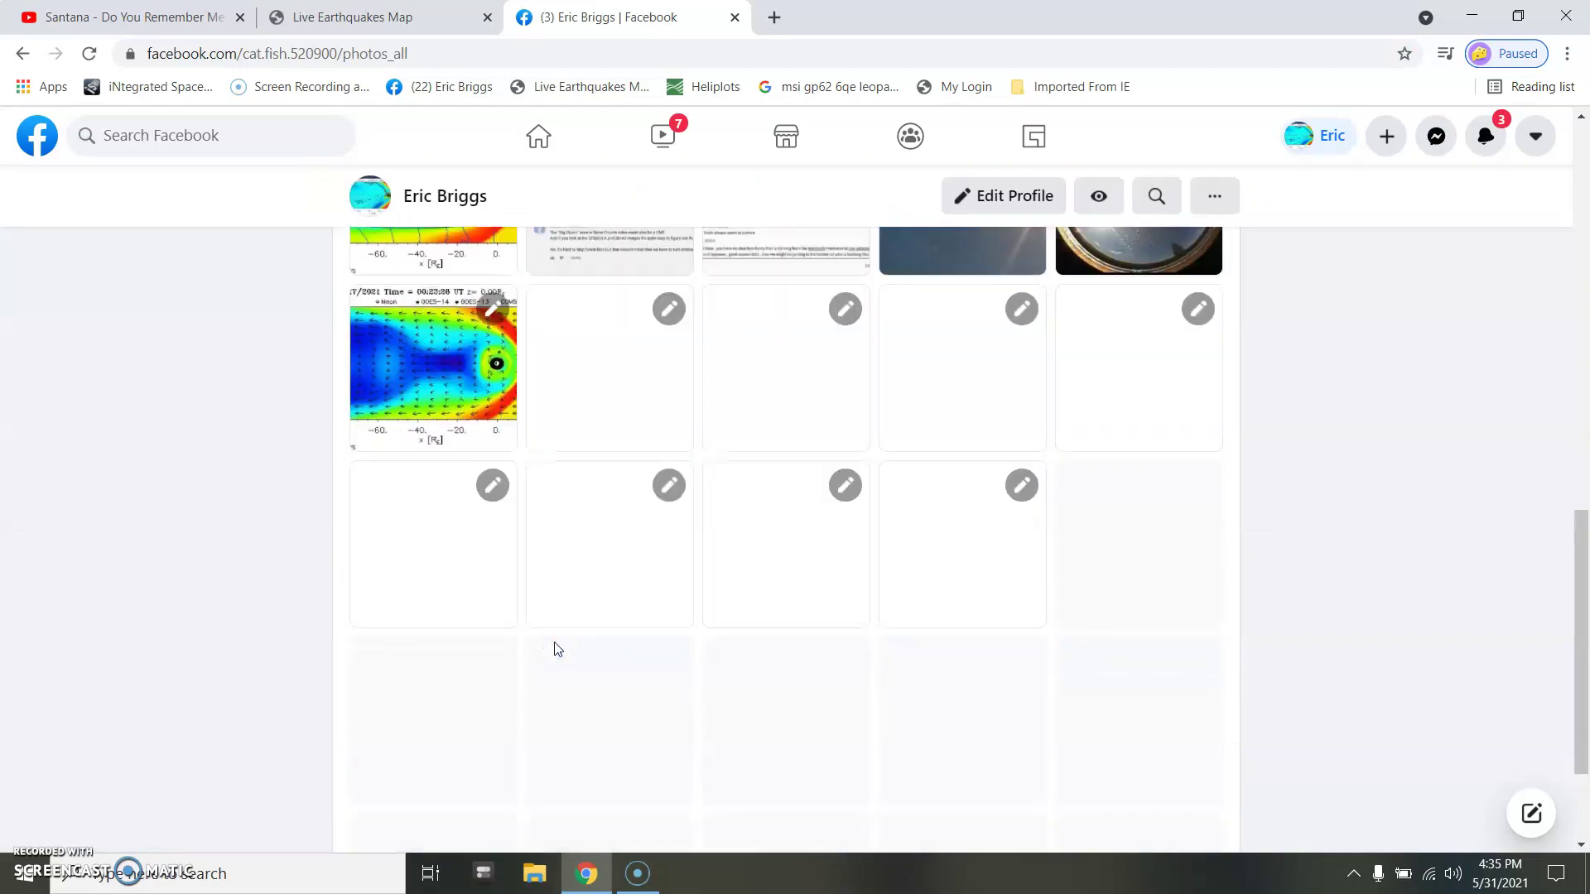
scroll(559, 621, "up", 10)
scroll(566, 582, "up", 4)
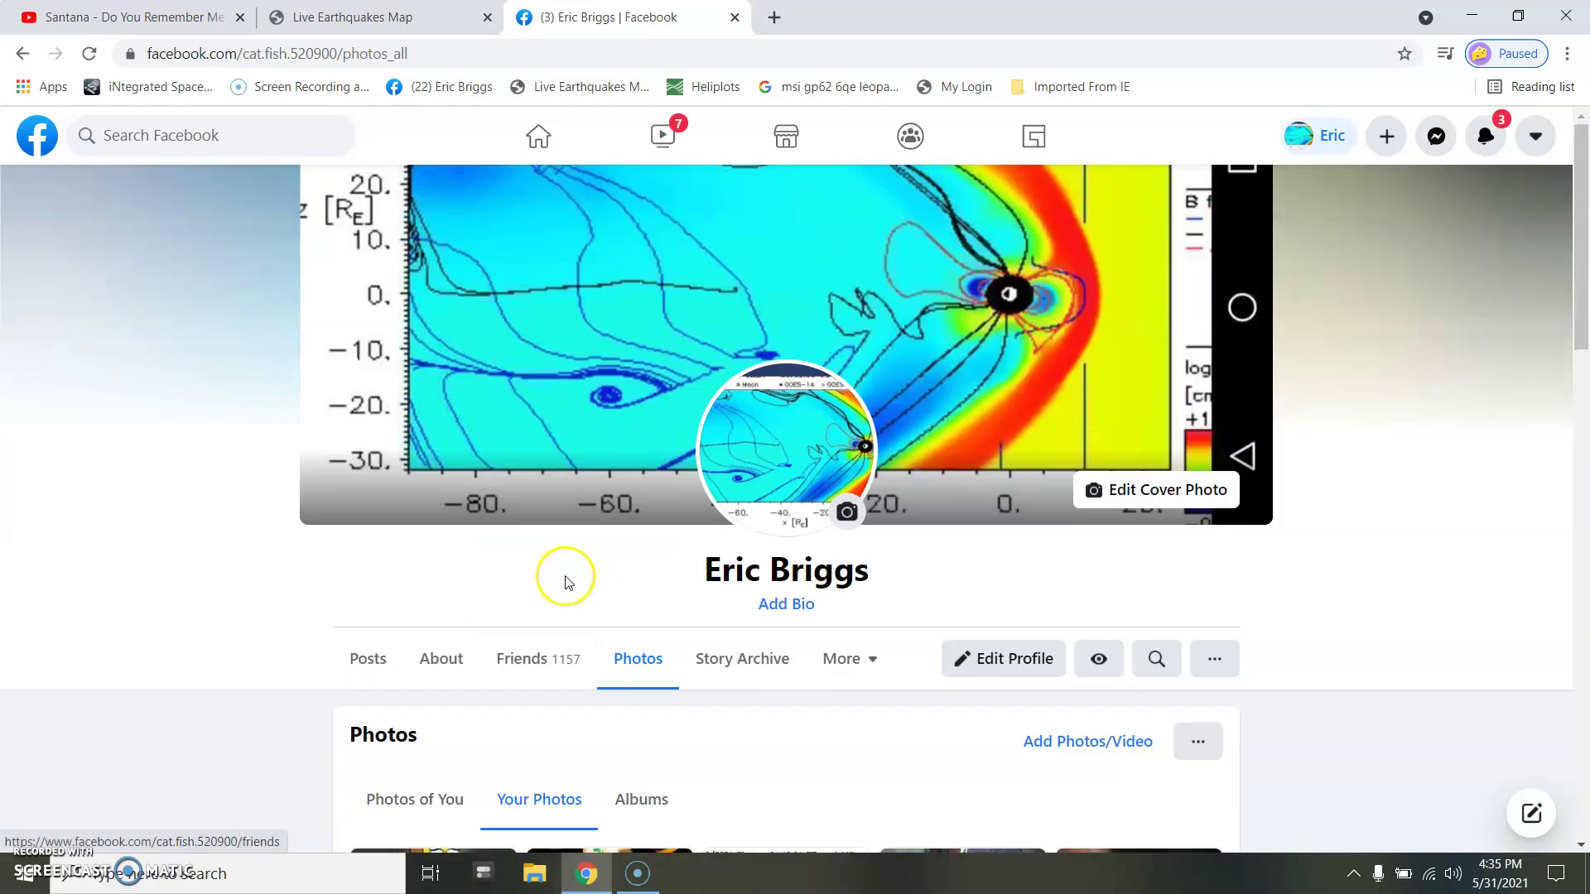
- Glance at the Live Earthquakes Map, return to Facebook, then open YouTube in a new tab
left_click(348, 16)
left_click(596, 15)
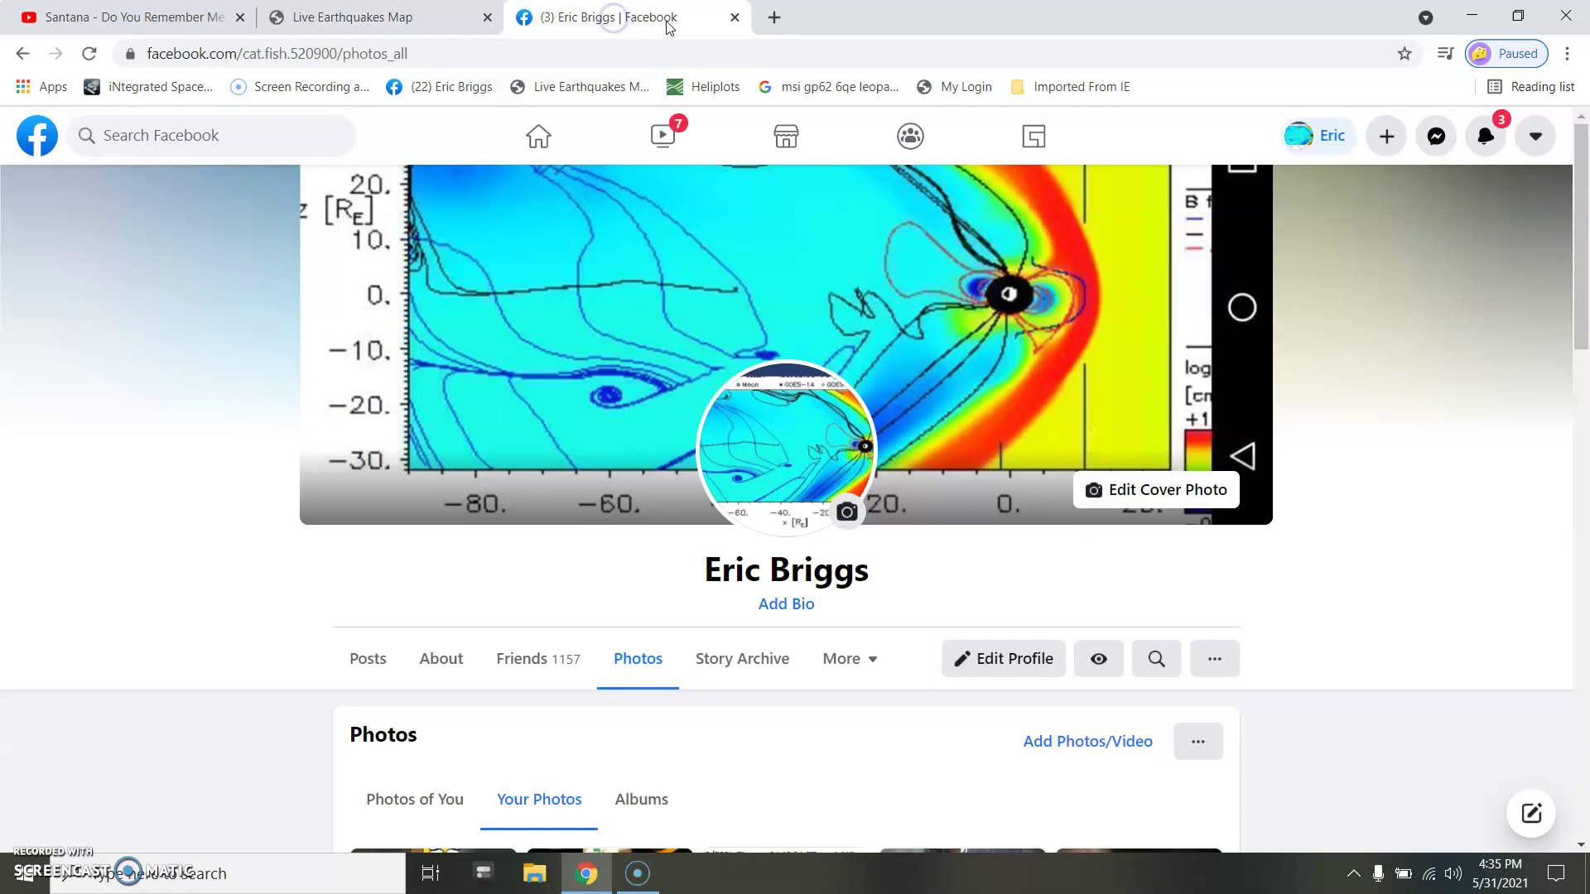
left_click(782, 15)
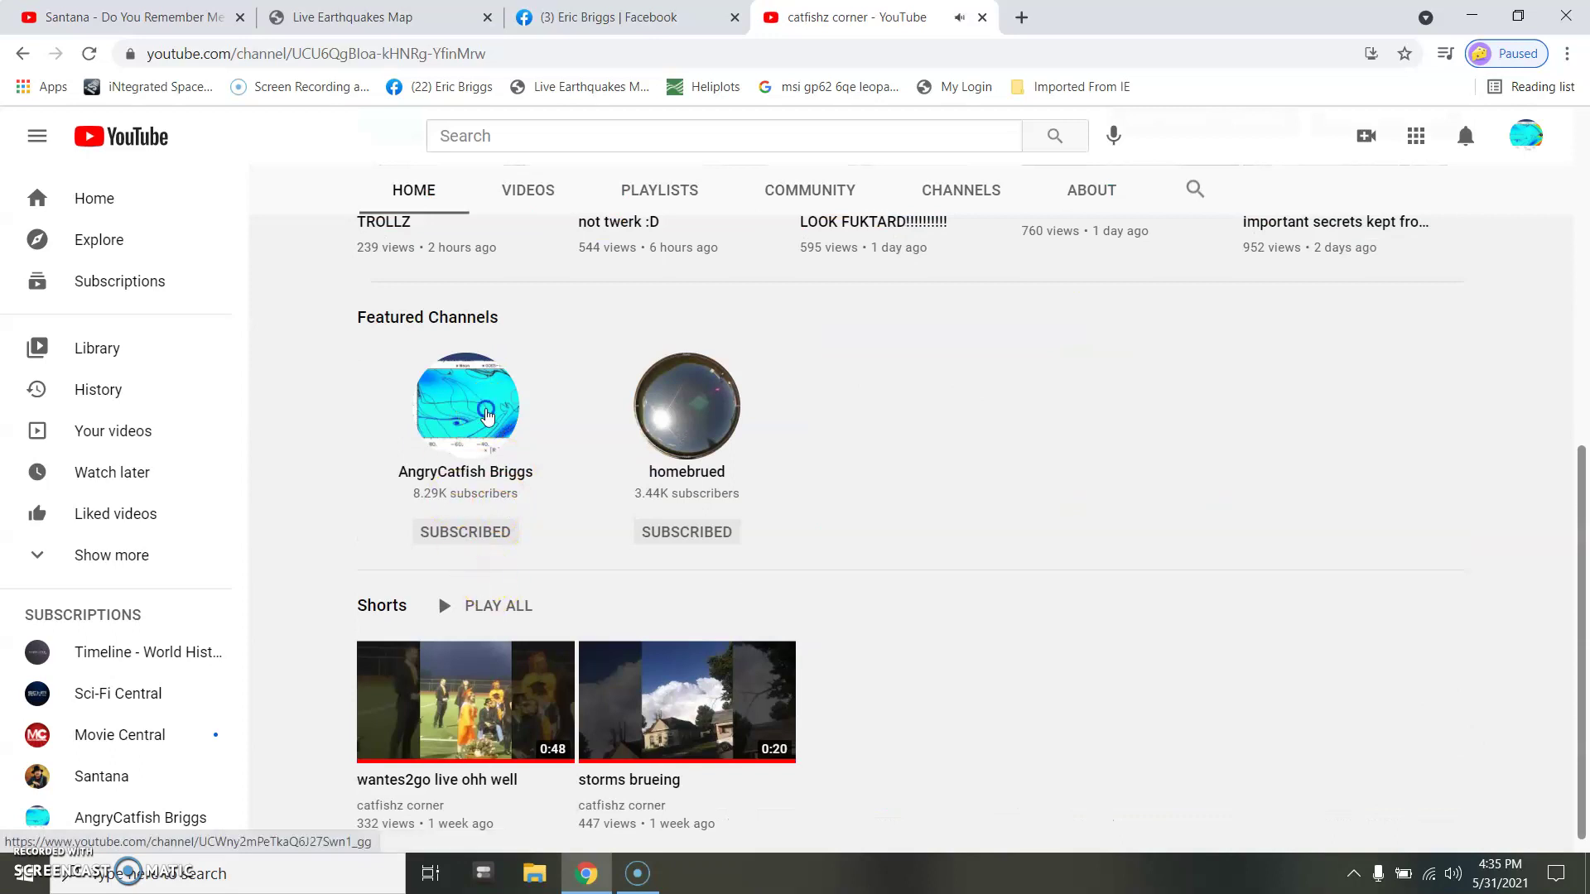
scroll(488, 497, "down", 3)
scroll(510, 497, "up", 3)
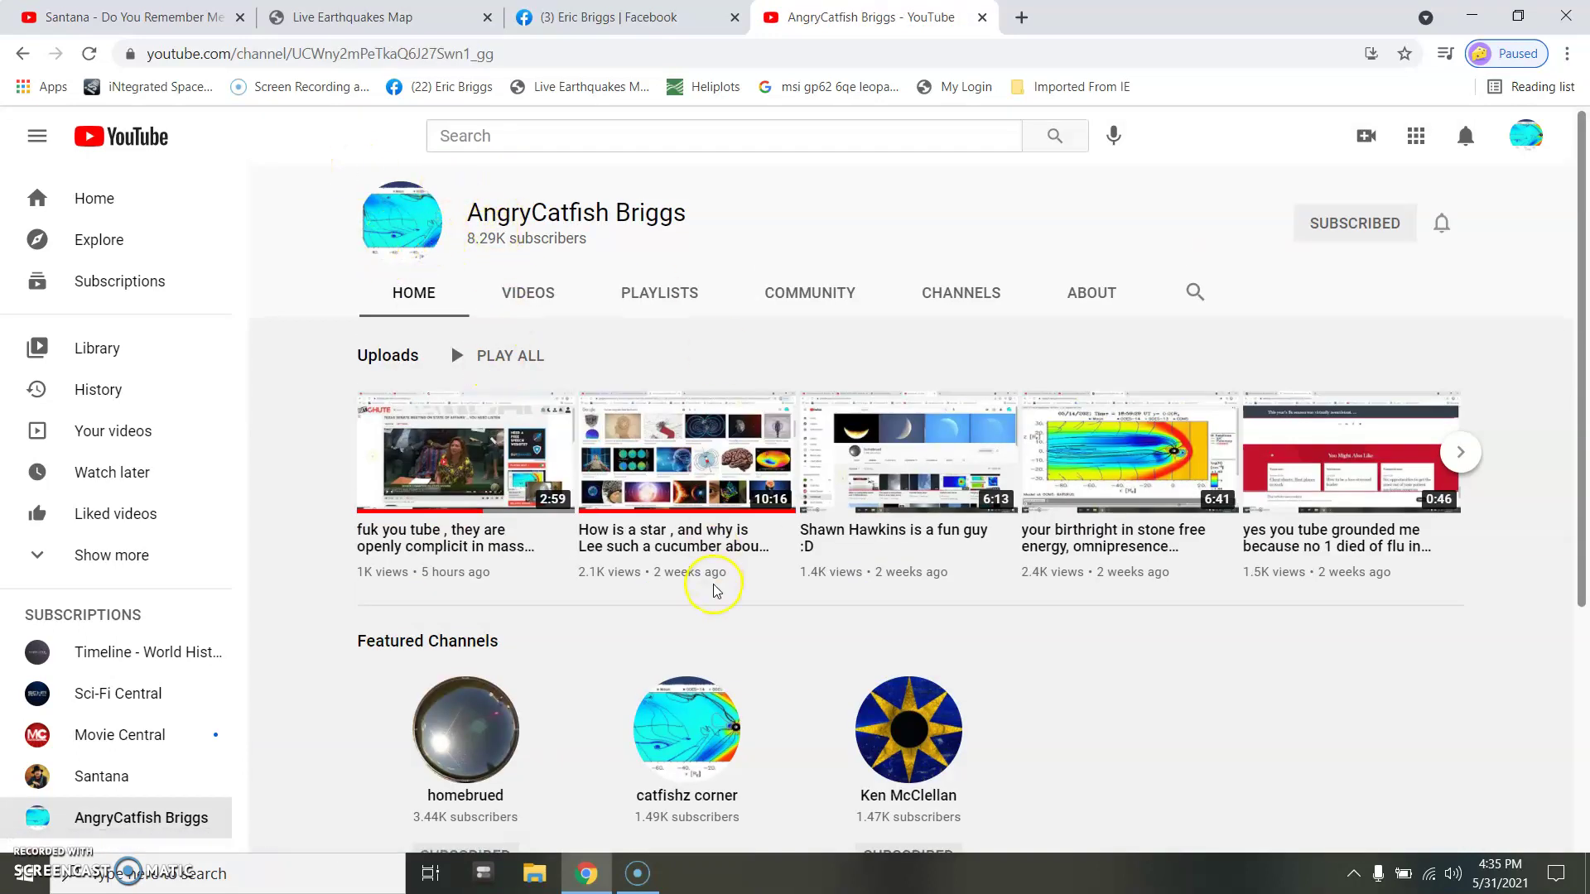
- Show the AngryCatfish Briggs channel's uploaded videos and bring up the Sort by choices
left_click(509, 293)
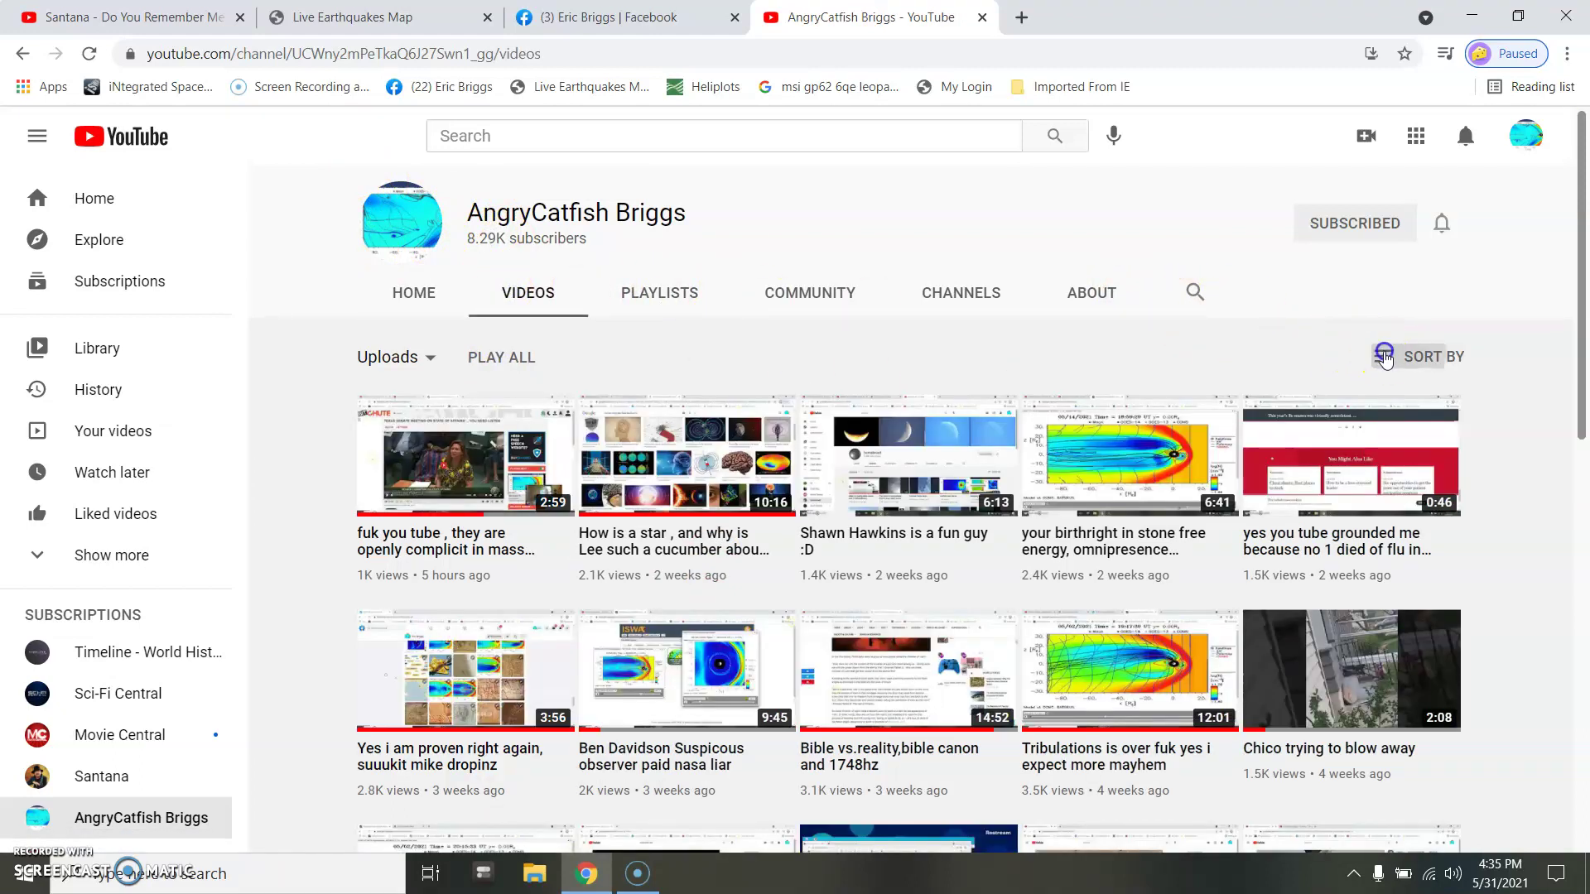
left_click(1415, 356)
- Sort the AngryCatfish Briggs uploads by Date added (oldest)
left_click(1376, 465)
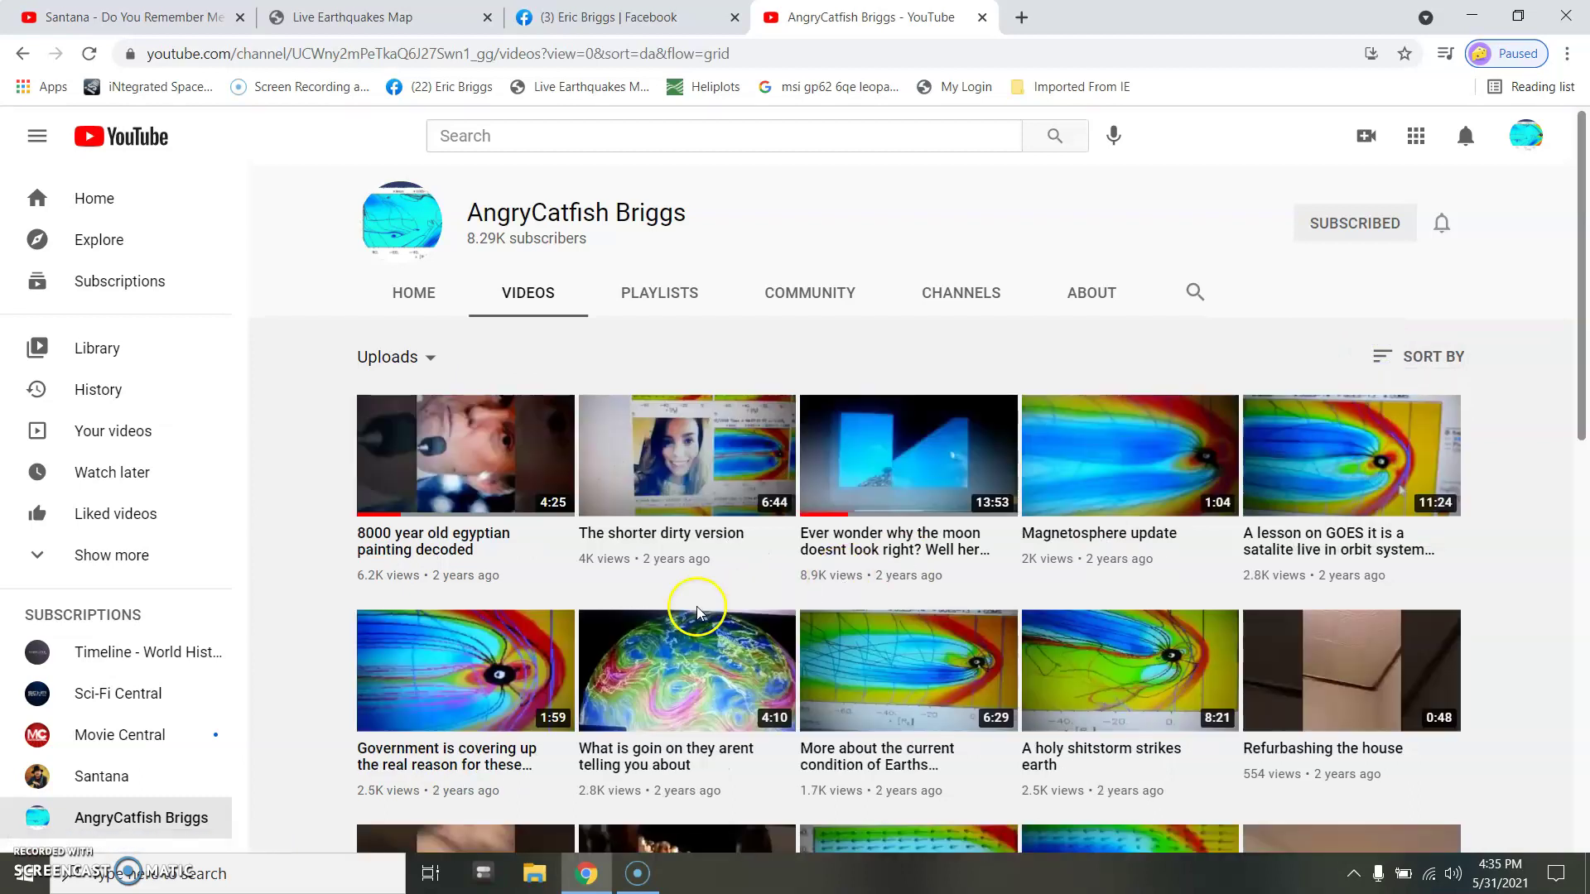
scroll(303, 632, "down", 3)
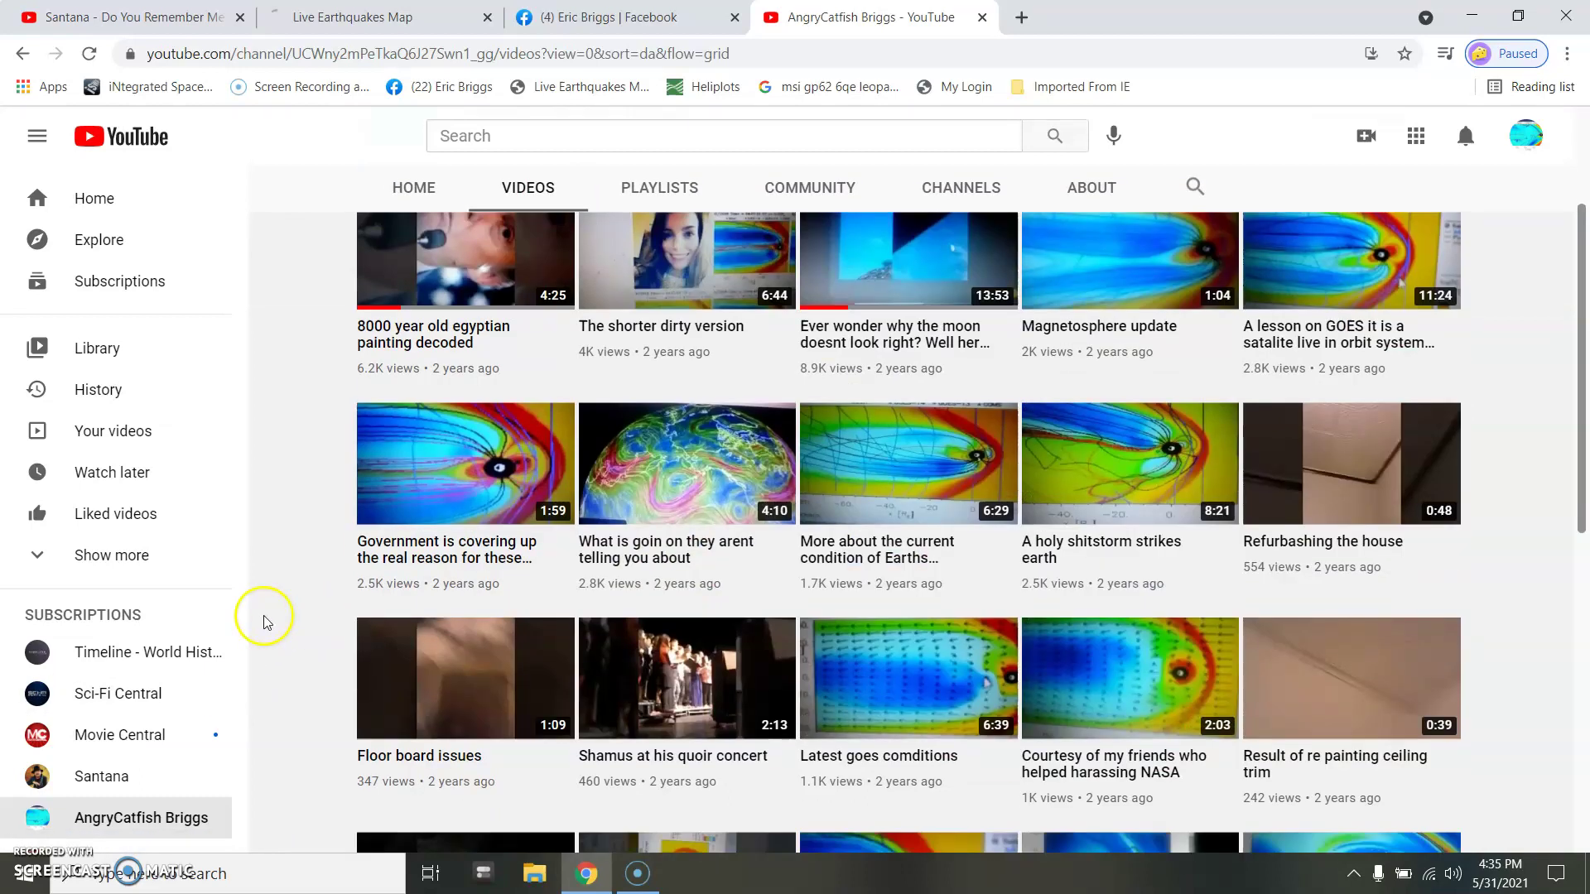
scroll(264, 618, "down", 3)
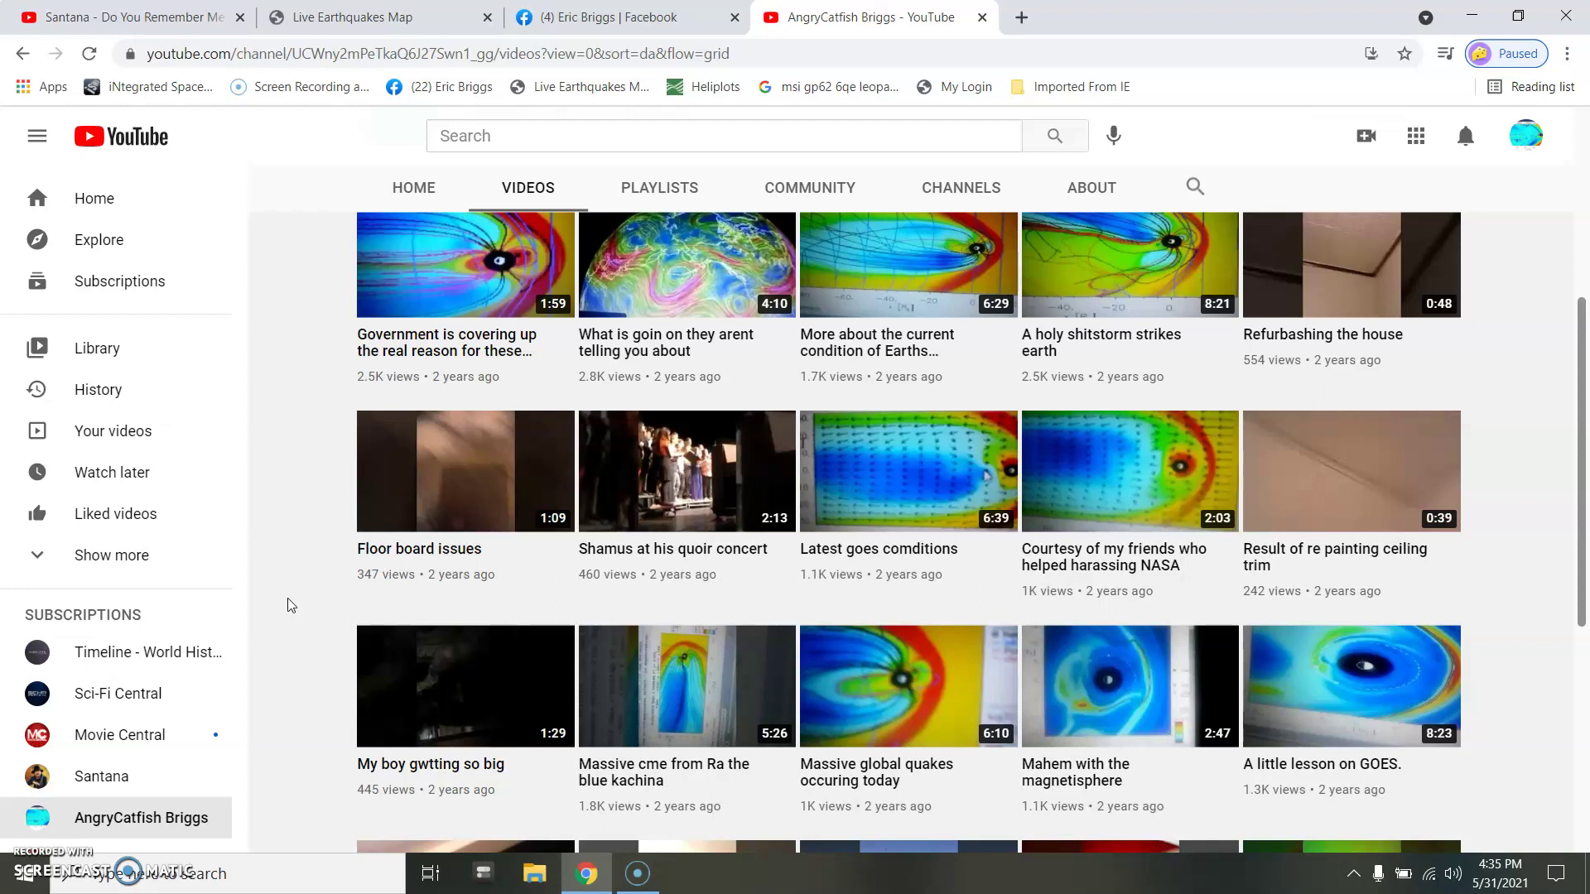
scroll(395, 613, "down", 5)
scroll(396, 612, "down", 5)
scroll(396, 612, "down", 5)
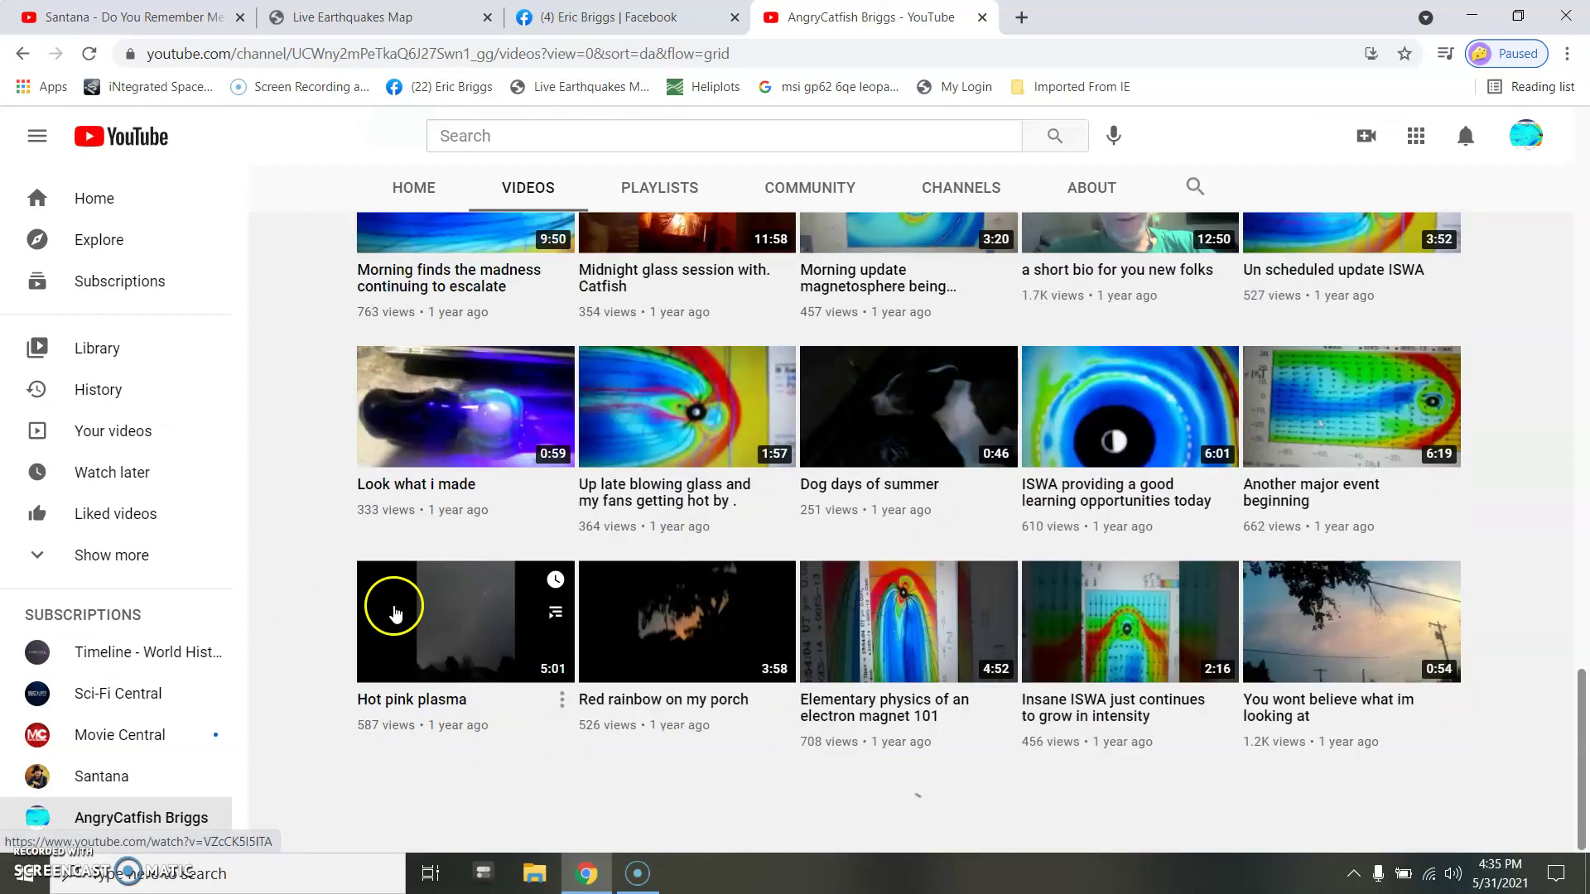
scroll(396, 613, "down", 4)
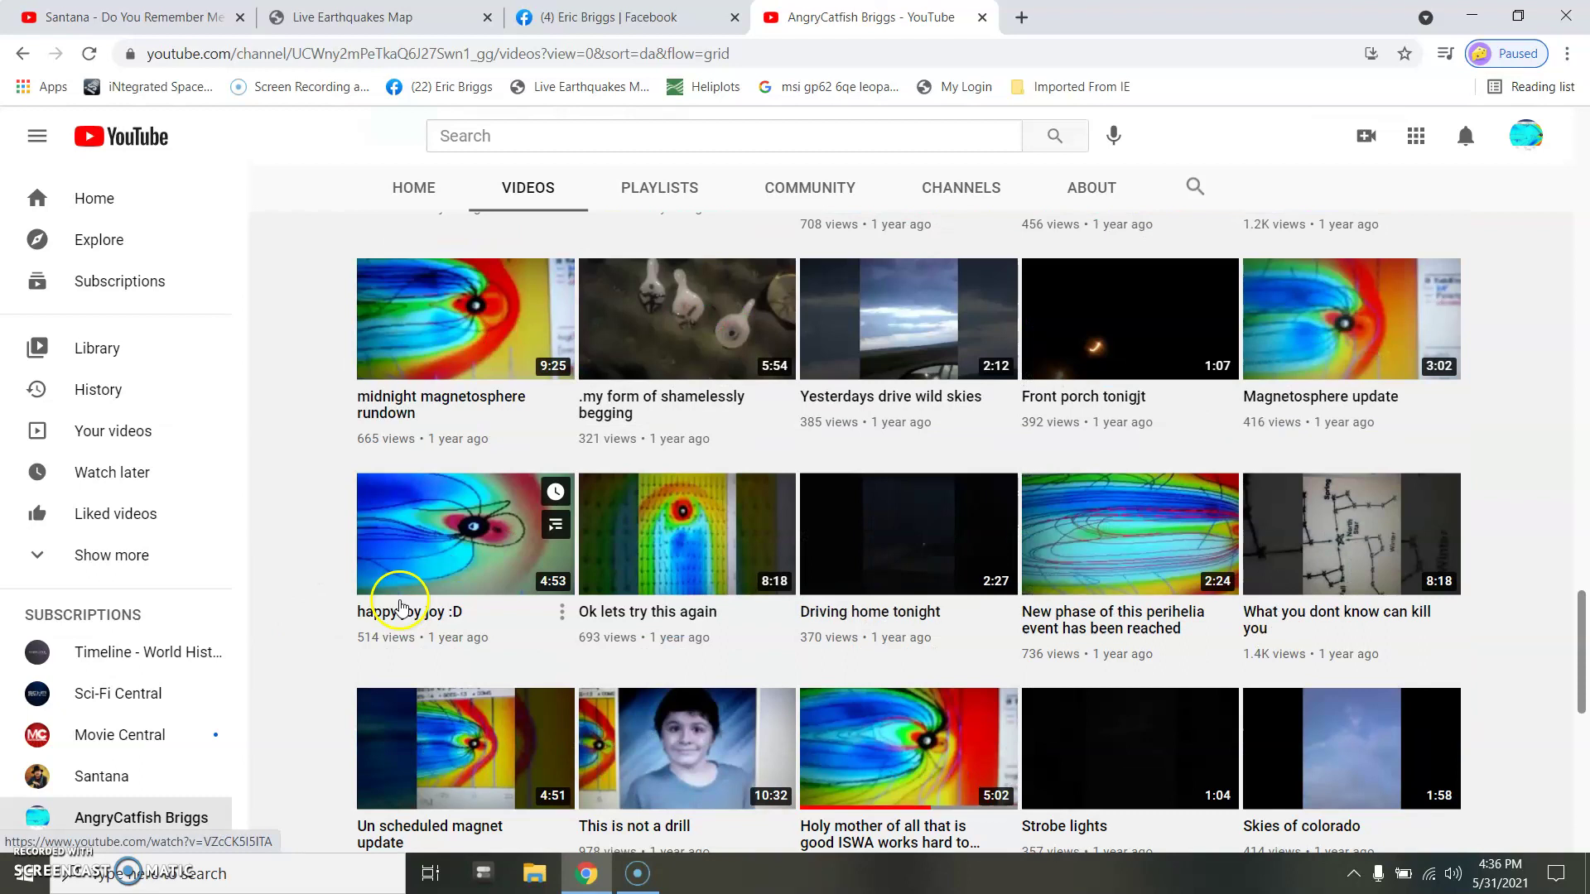
left_click(290, 690)
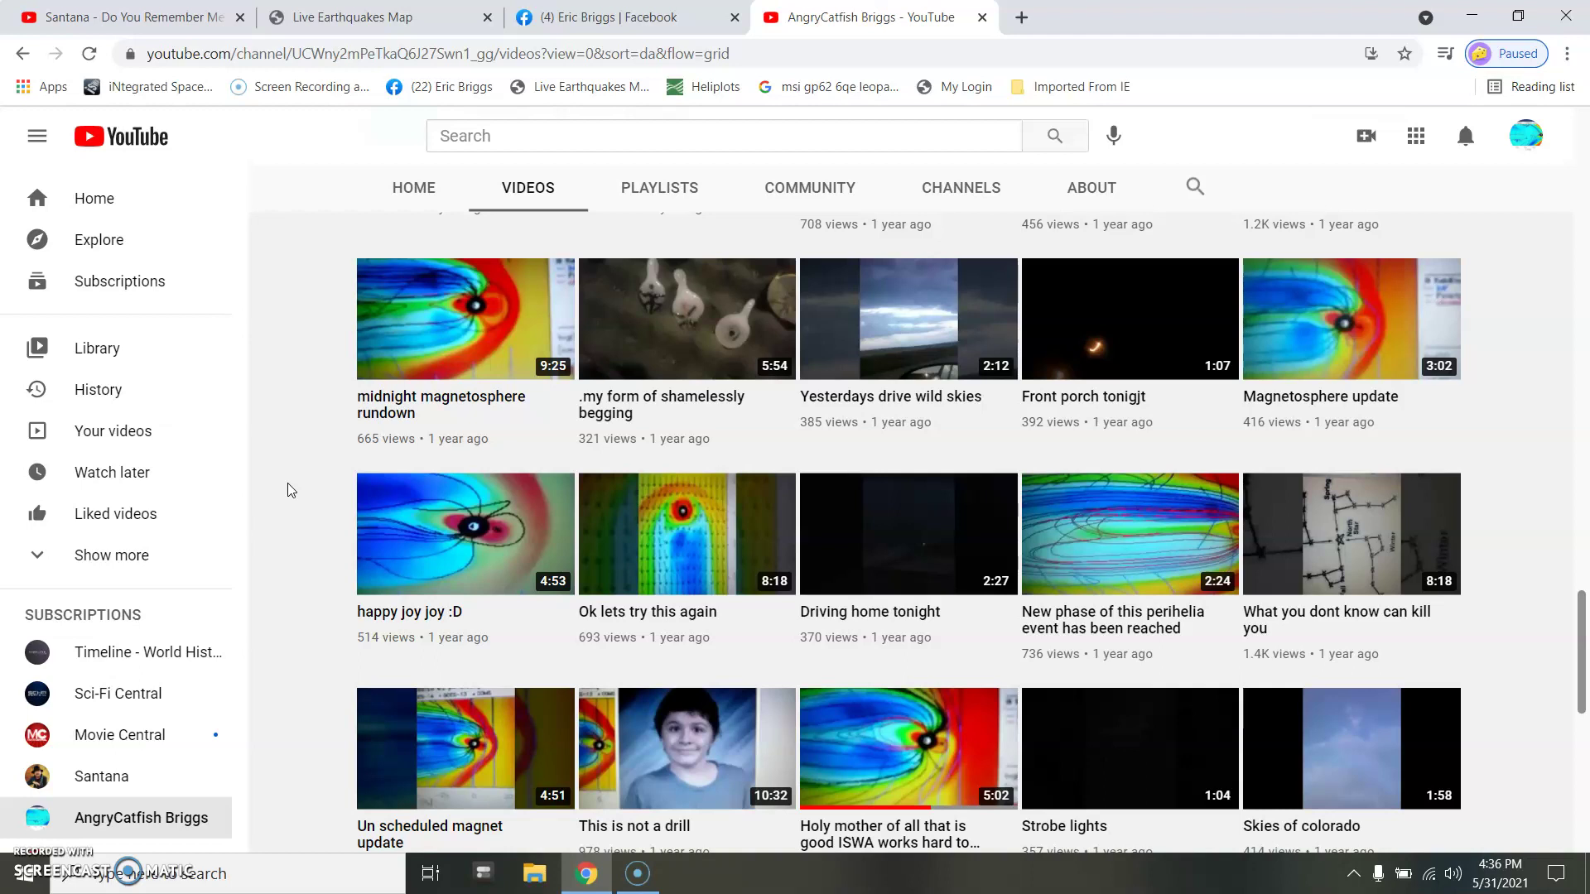
scroll(286, 483, "down", 10)
scroll(288, 482, "down", 10)
scroll(287, 483, "down", 10)
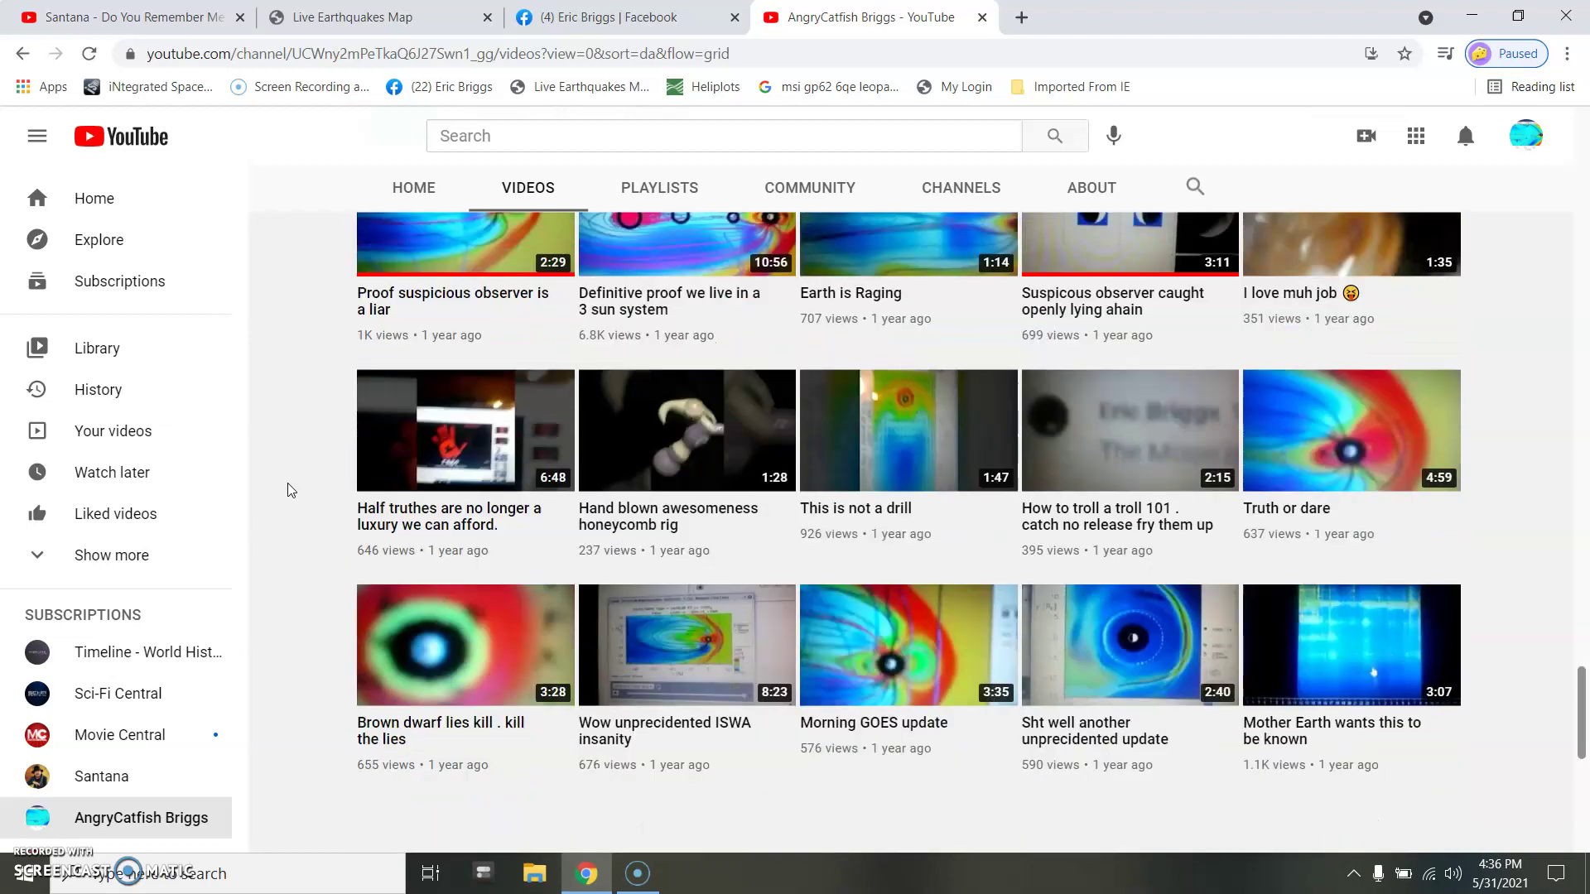
scroll(287, 483, "down", 5)
scroll(288, 483, "down", 5)
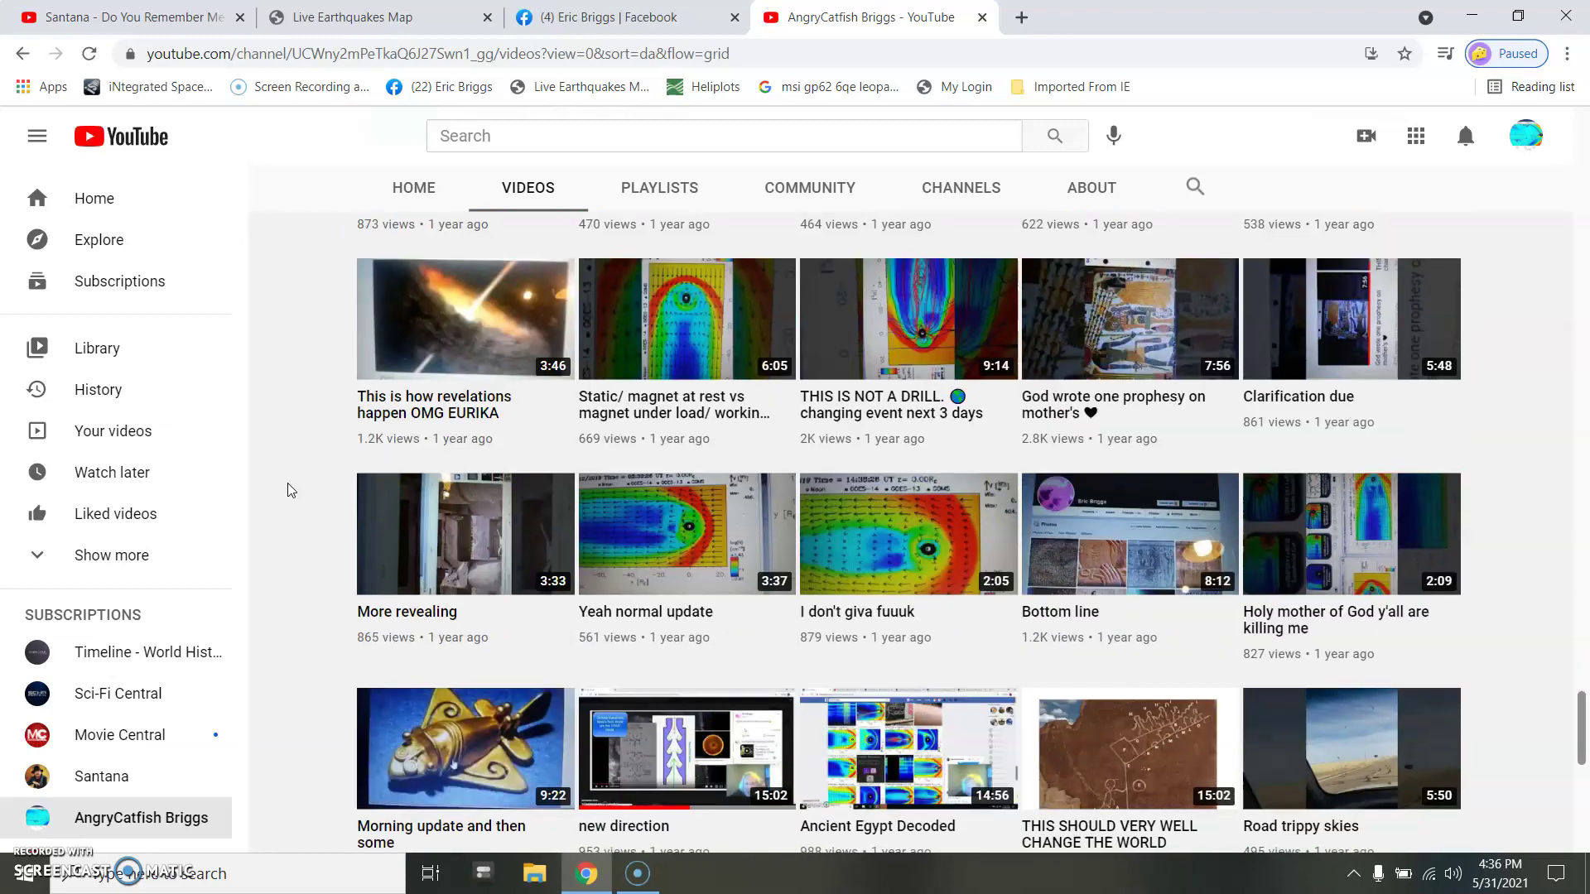
scroll(287, 489, "up", 8)
scroll(287, 490, "up", 8)
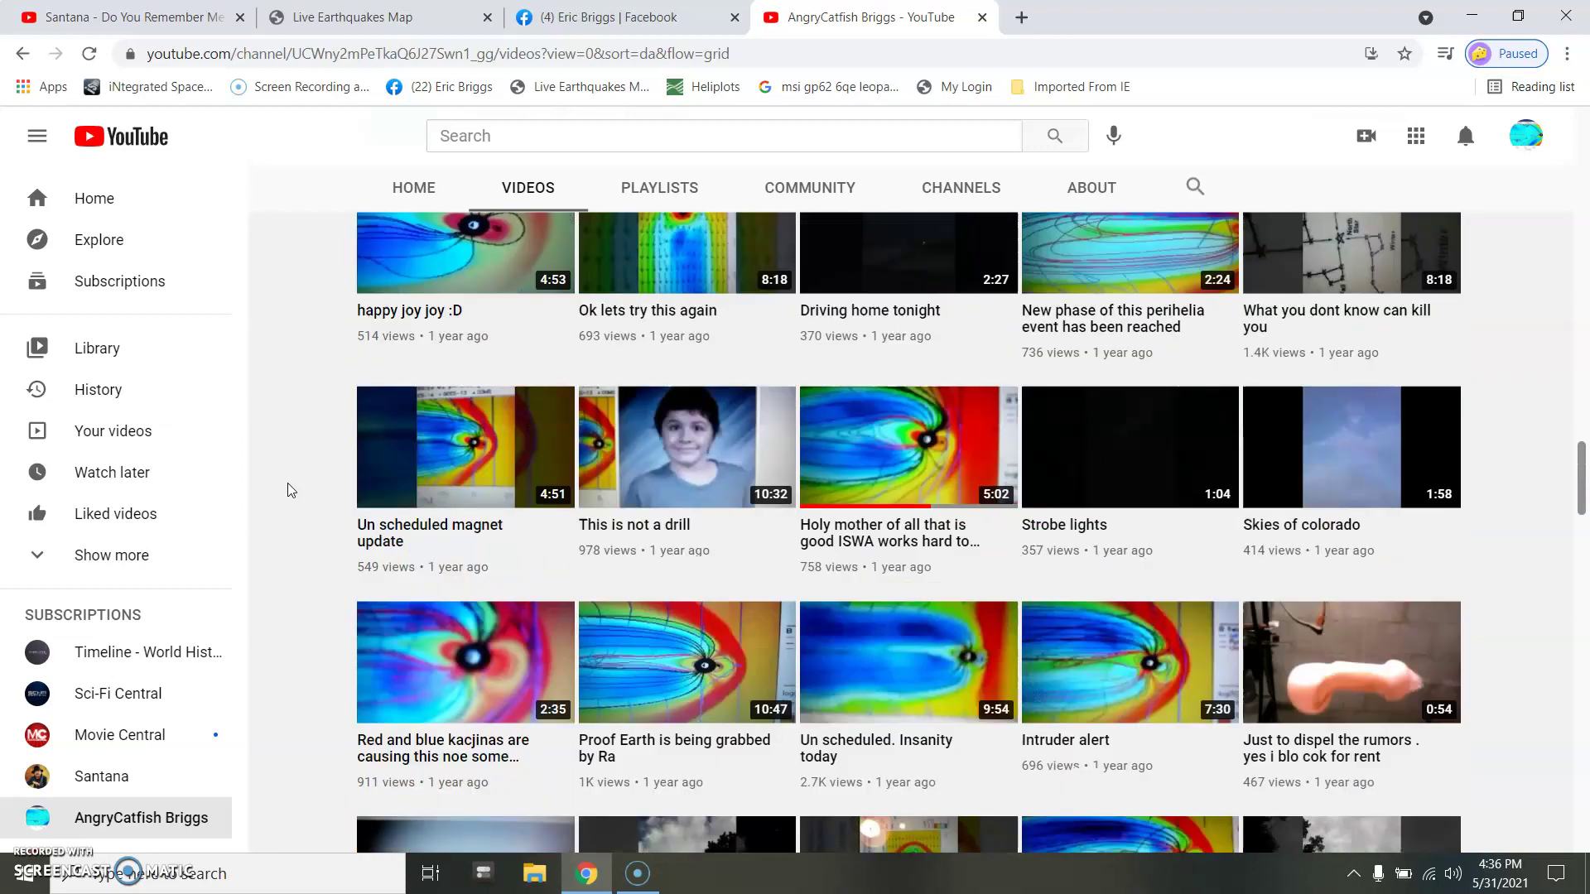
scroll(287, 489, "up", 8)
scroll(287, 489, "up", 8)
scroll(288, 490, "up", 8)
scroll(287, 489, "up", 8)
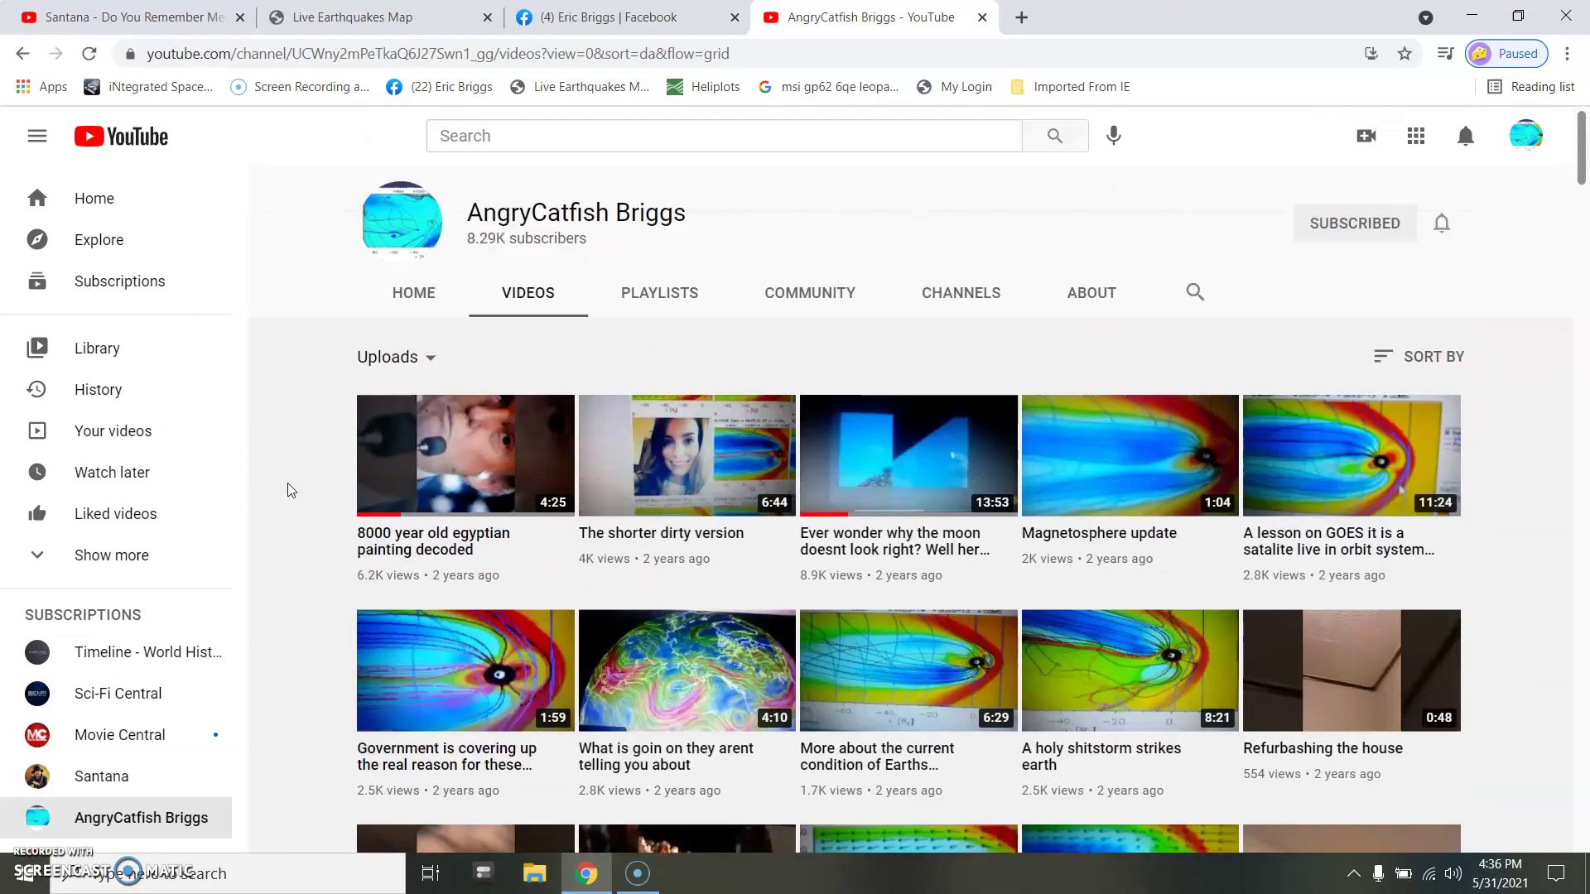
scroll(287, 490, "down", 5)
scroll(287, 489, "down", 3)
scroll(287, 490, "down", 8)
scroll(287, 489, "down", 8)
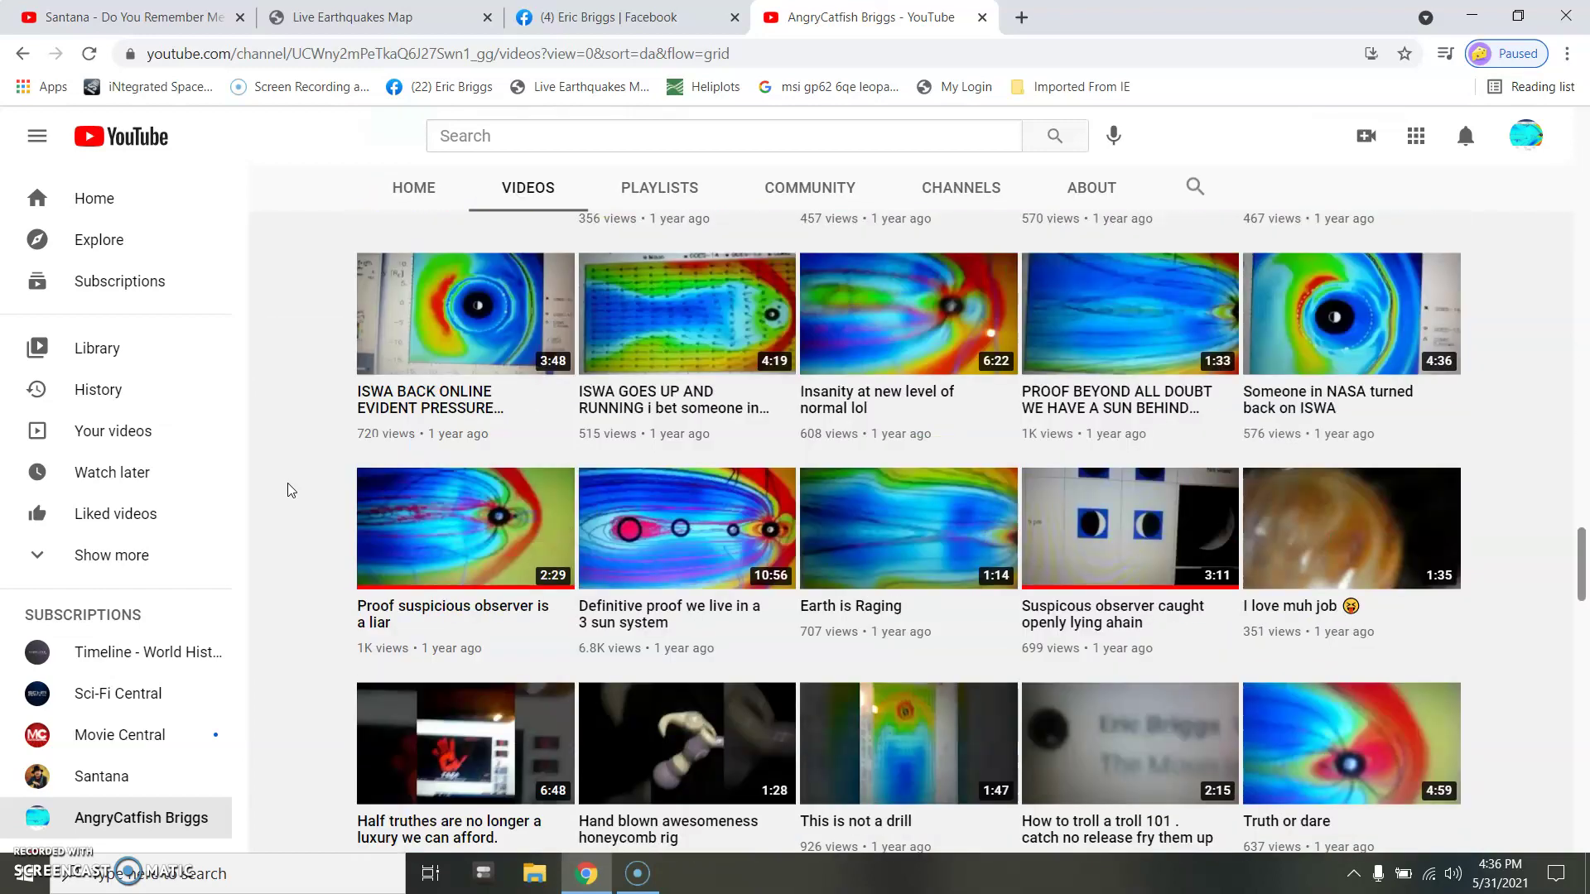
scroll(288, 489, "down", 8)
scroll(287, 489, "down", 8)
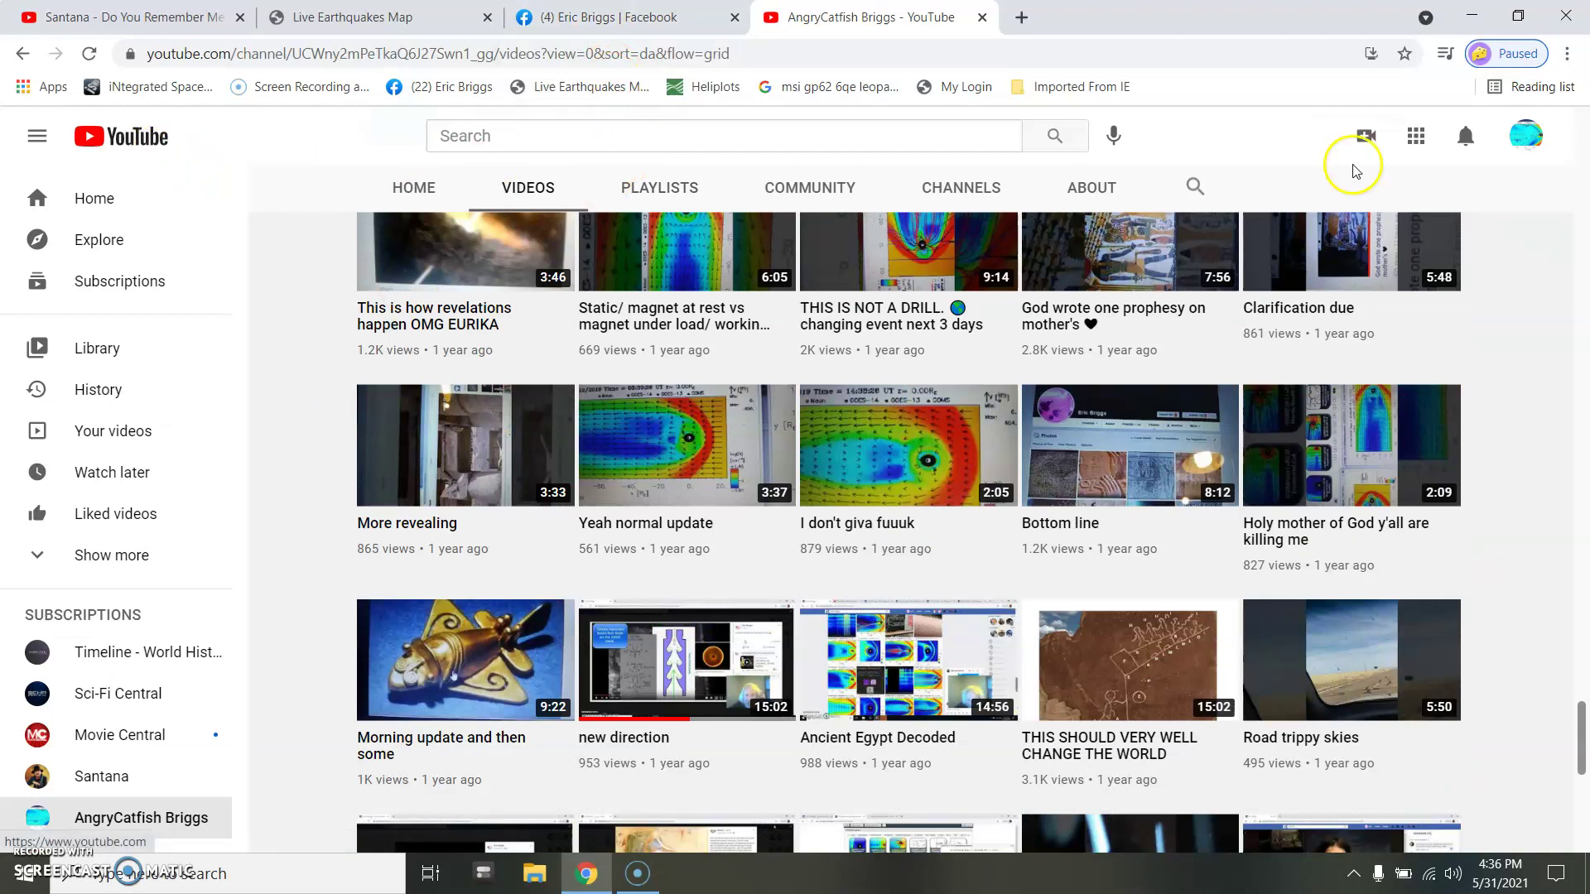
- Go to the catfishz corner channel from the account menu and show its Community posts
left_click(1515, 139)
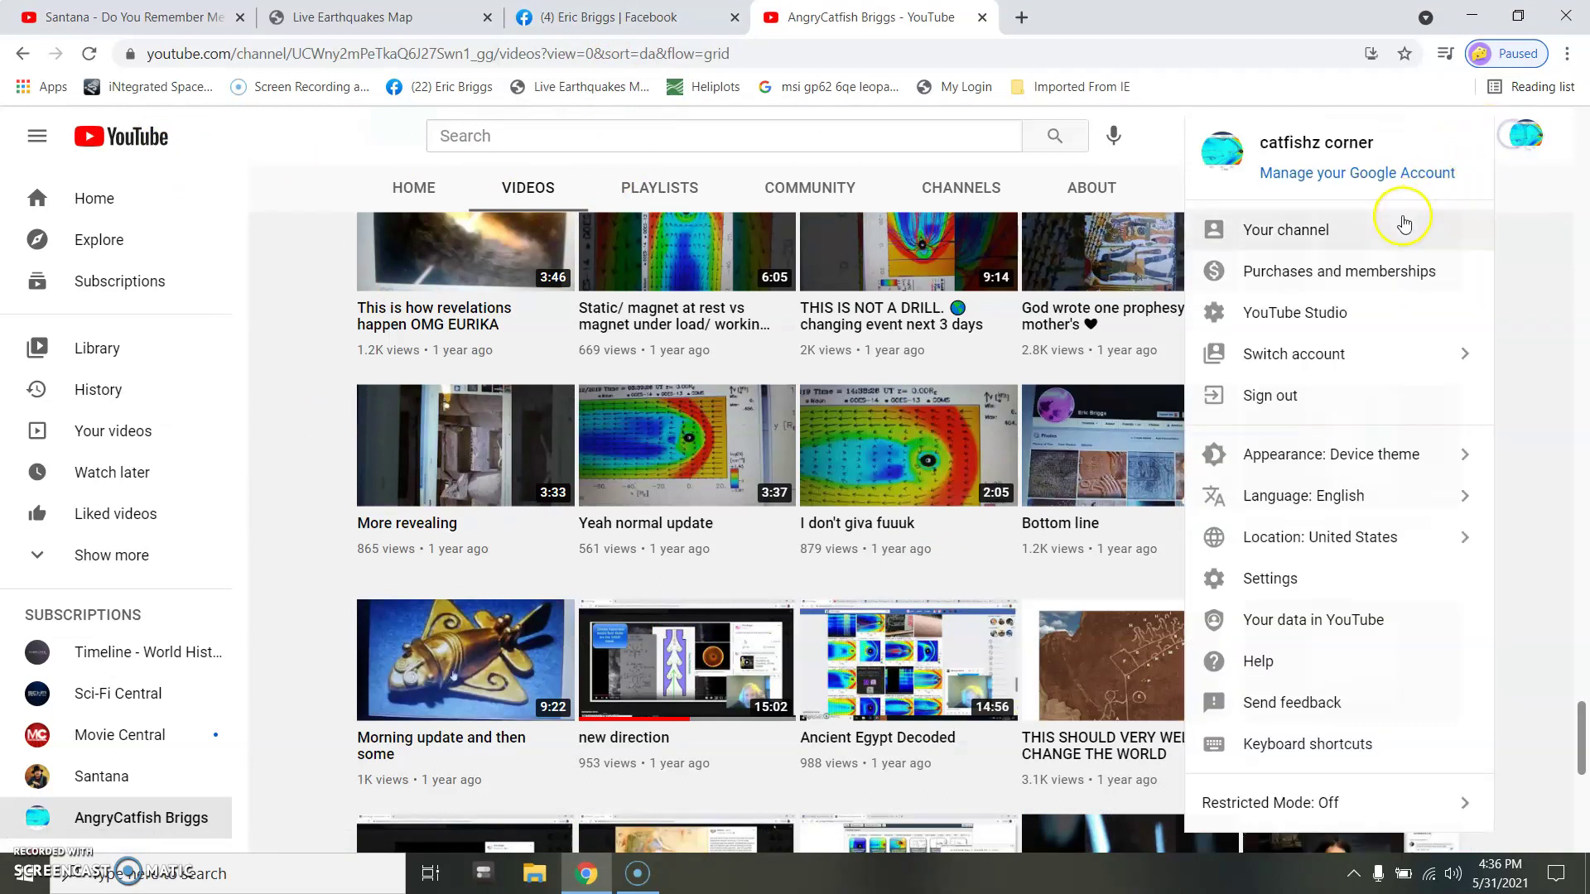
left_click(1353, 231)
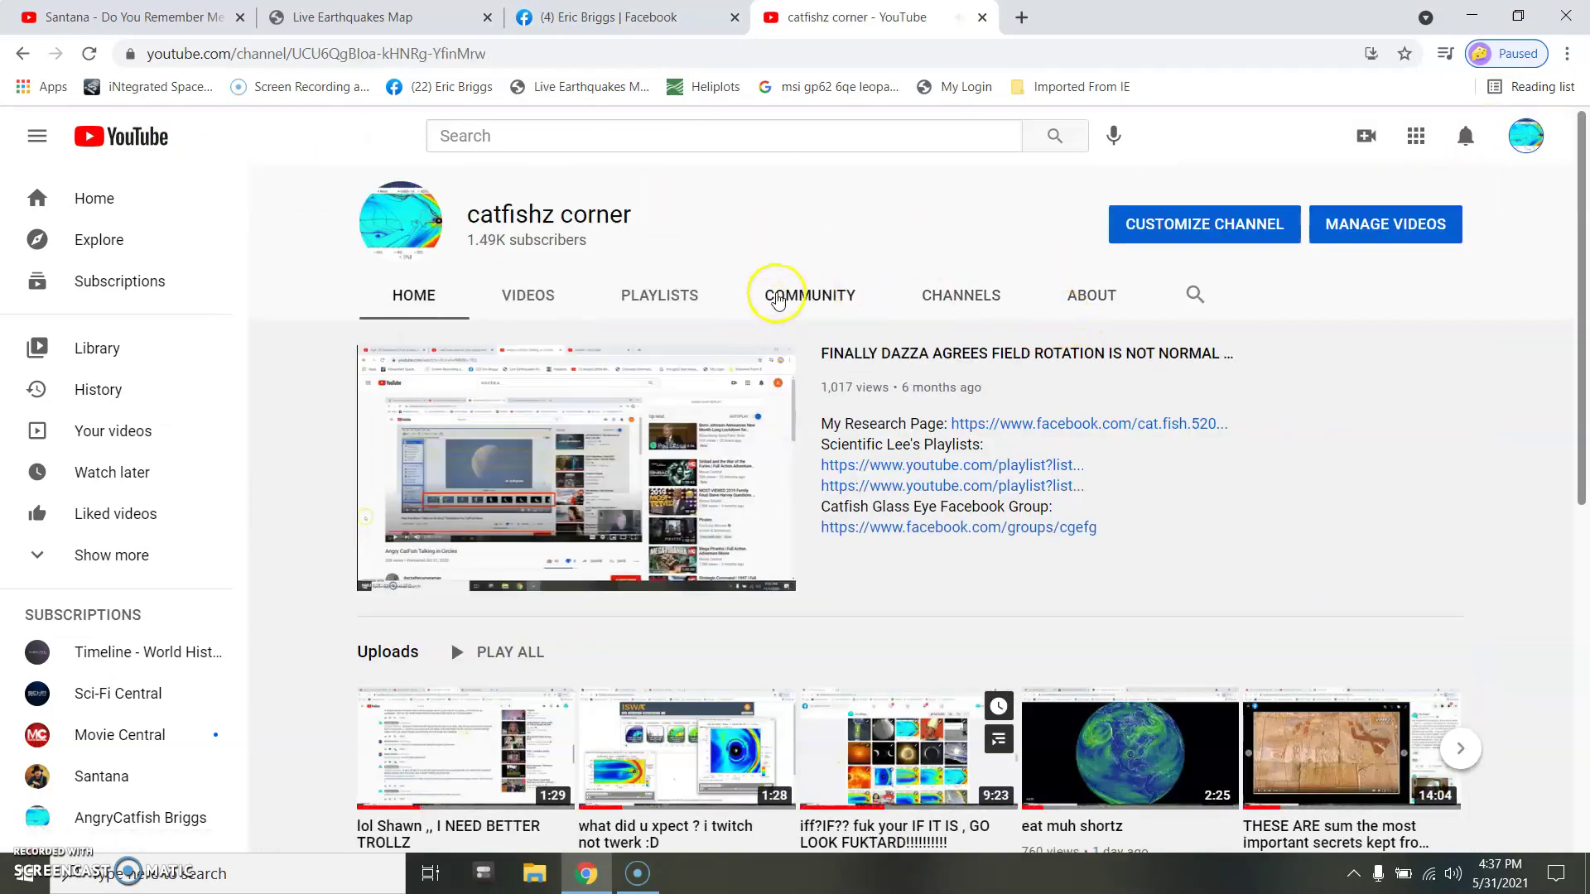
left_click(795, 299)
scroll(807, 422, "down", 4)
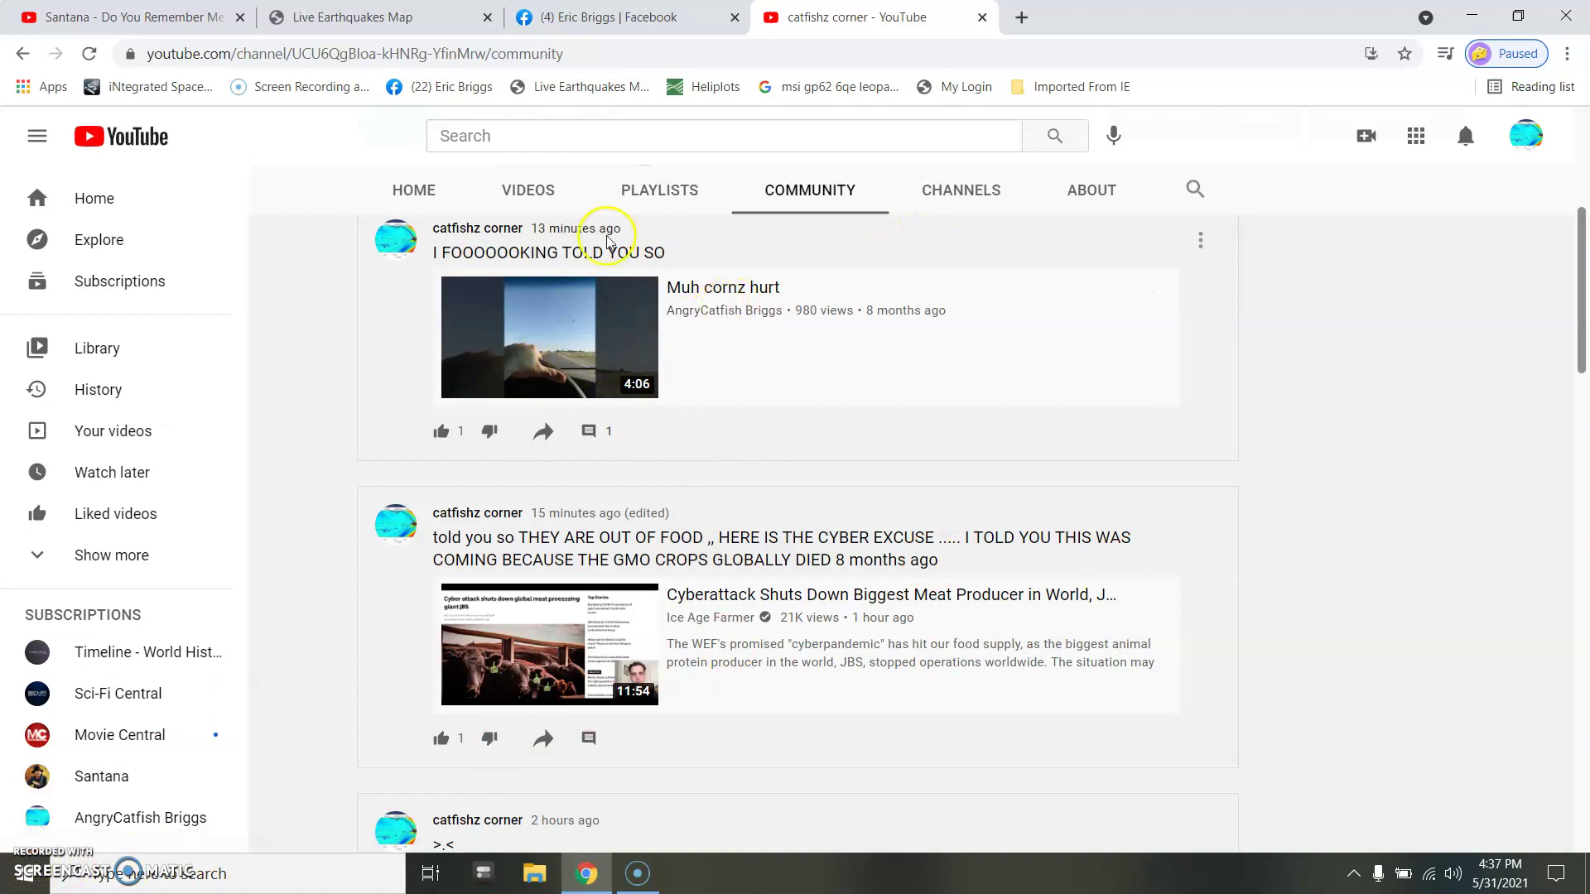
- Sort catfishz corner's videos by Date added (oldest), then close the YouTube tab with Ctrl+W
left_click(526, 189)
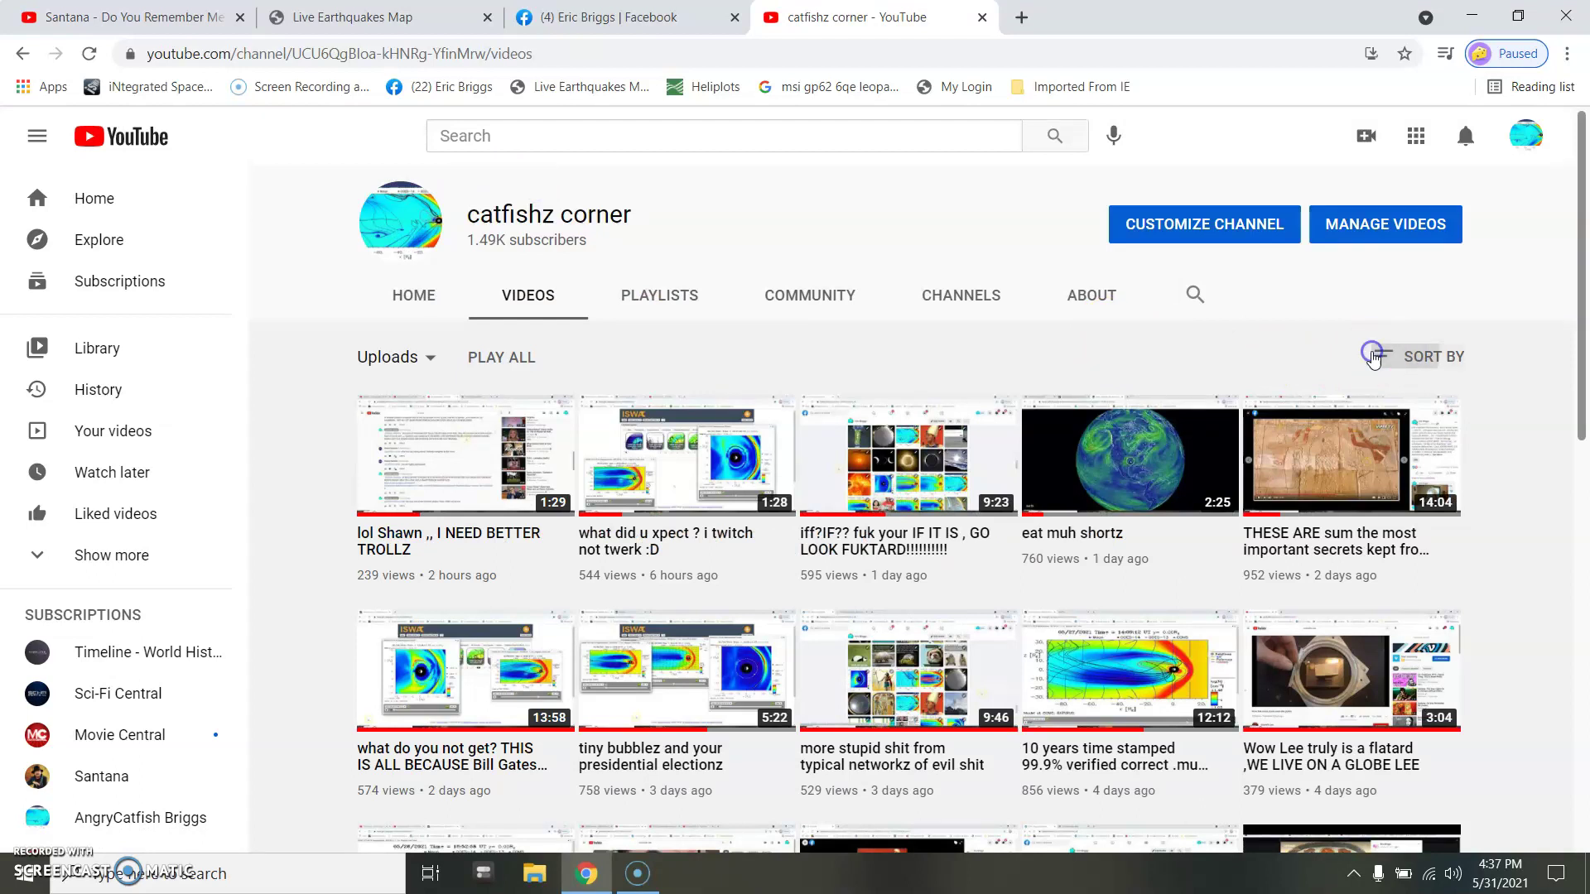
left_click(1375, 358)
left_click(1393, 475)
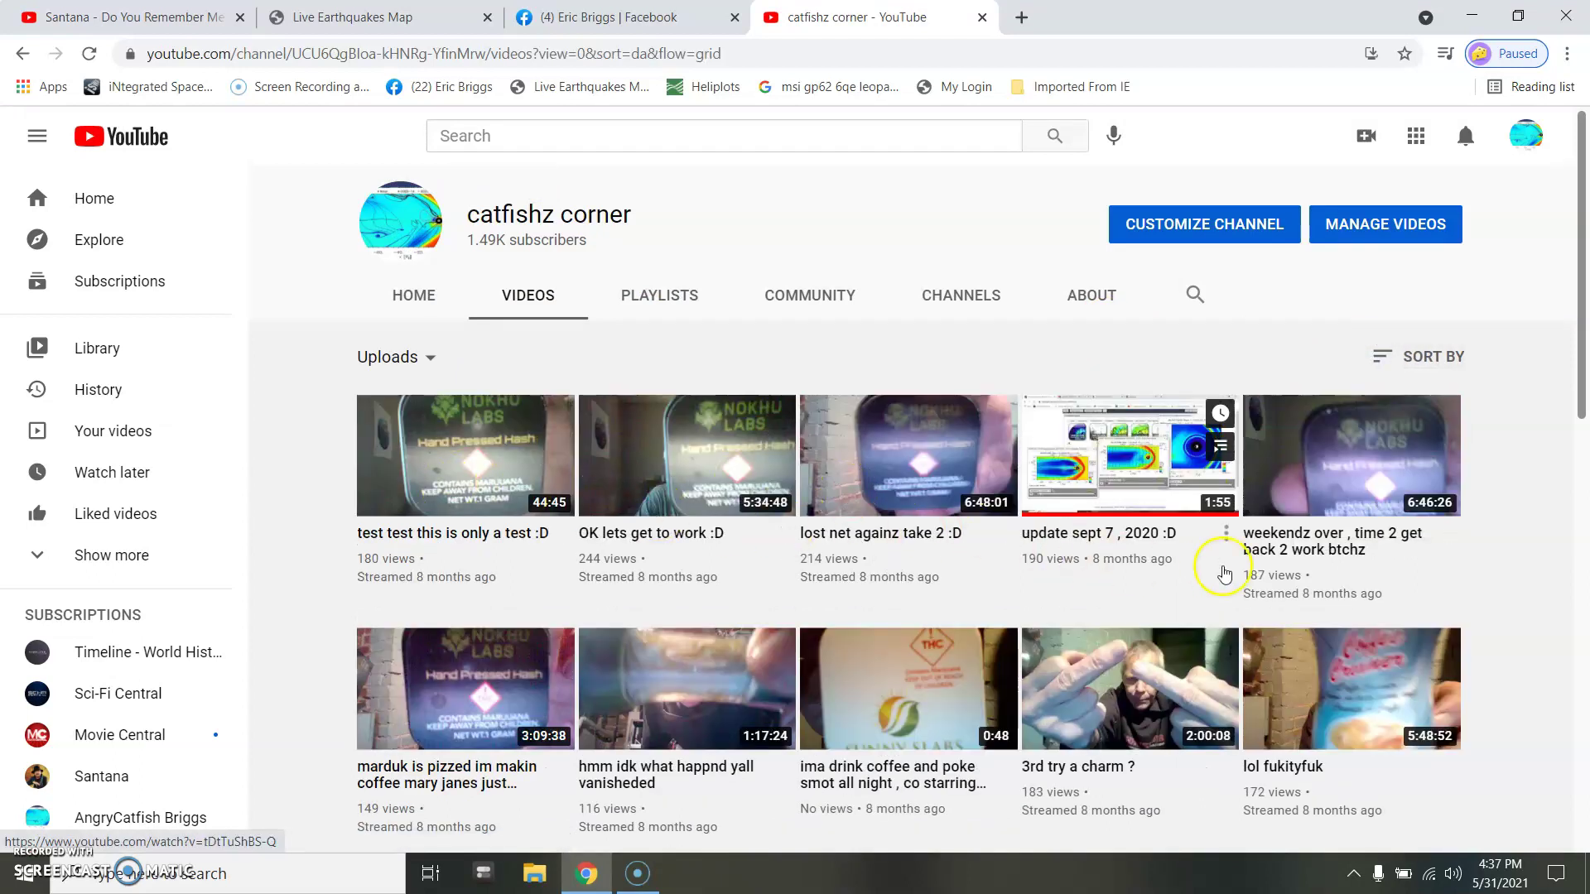
scroll(660, 696, "down", 2)
scroll(660, 696, "down", 5)
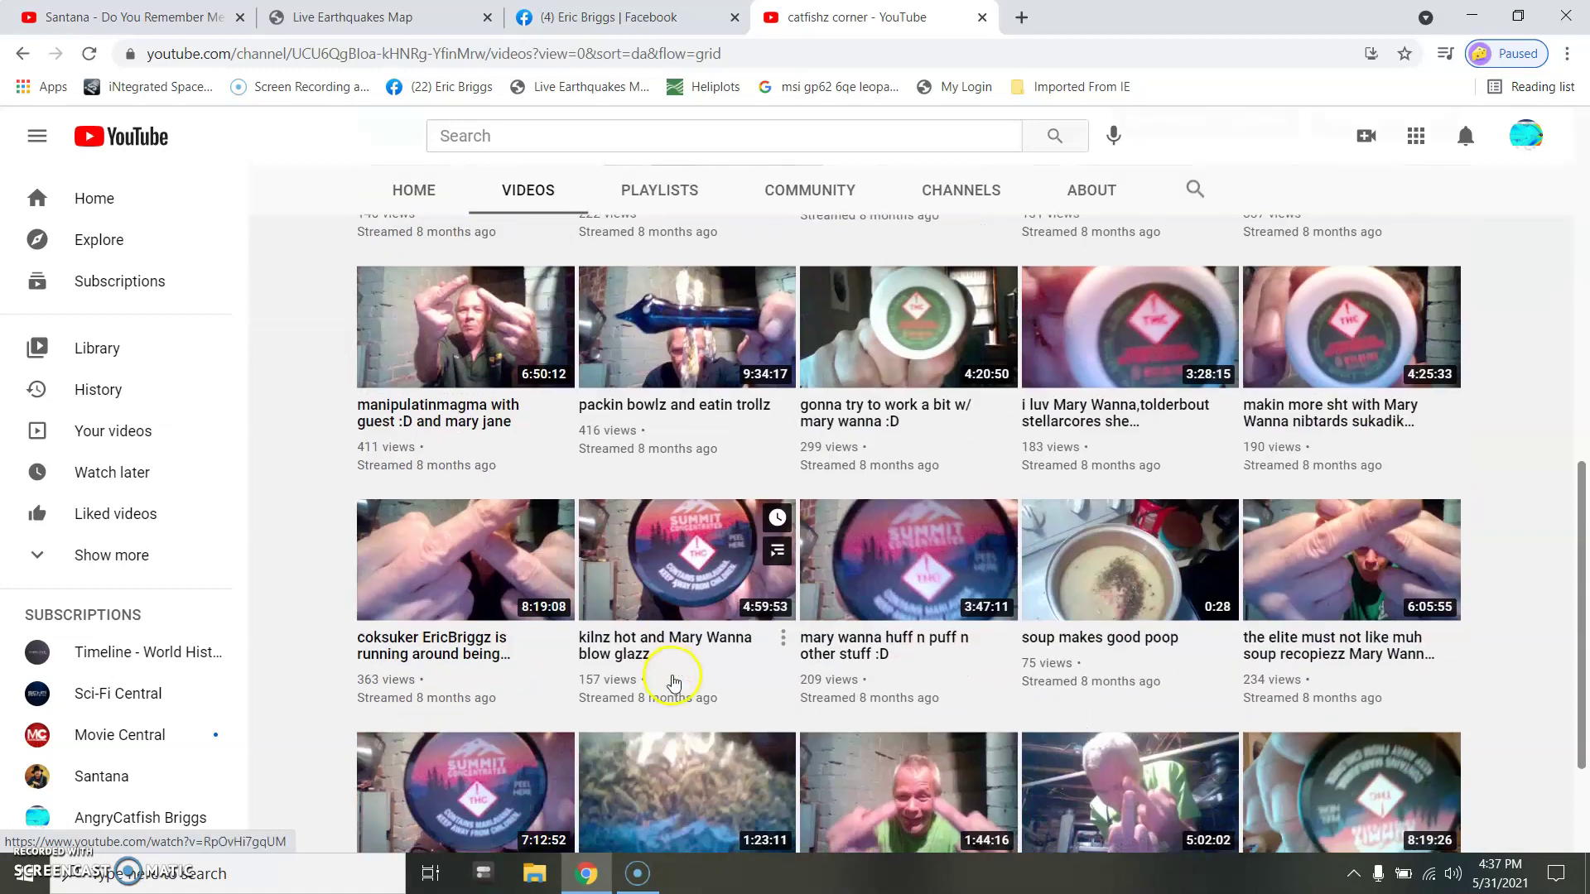
scroll(745, 621, "down", 5)
scroll(944, 610, "down", 5)
scroll(1128, 574, "down", 3)
scroll(1127, 574, "down", 5)
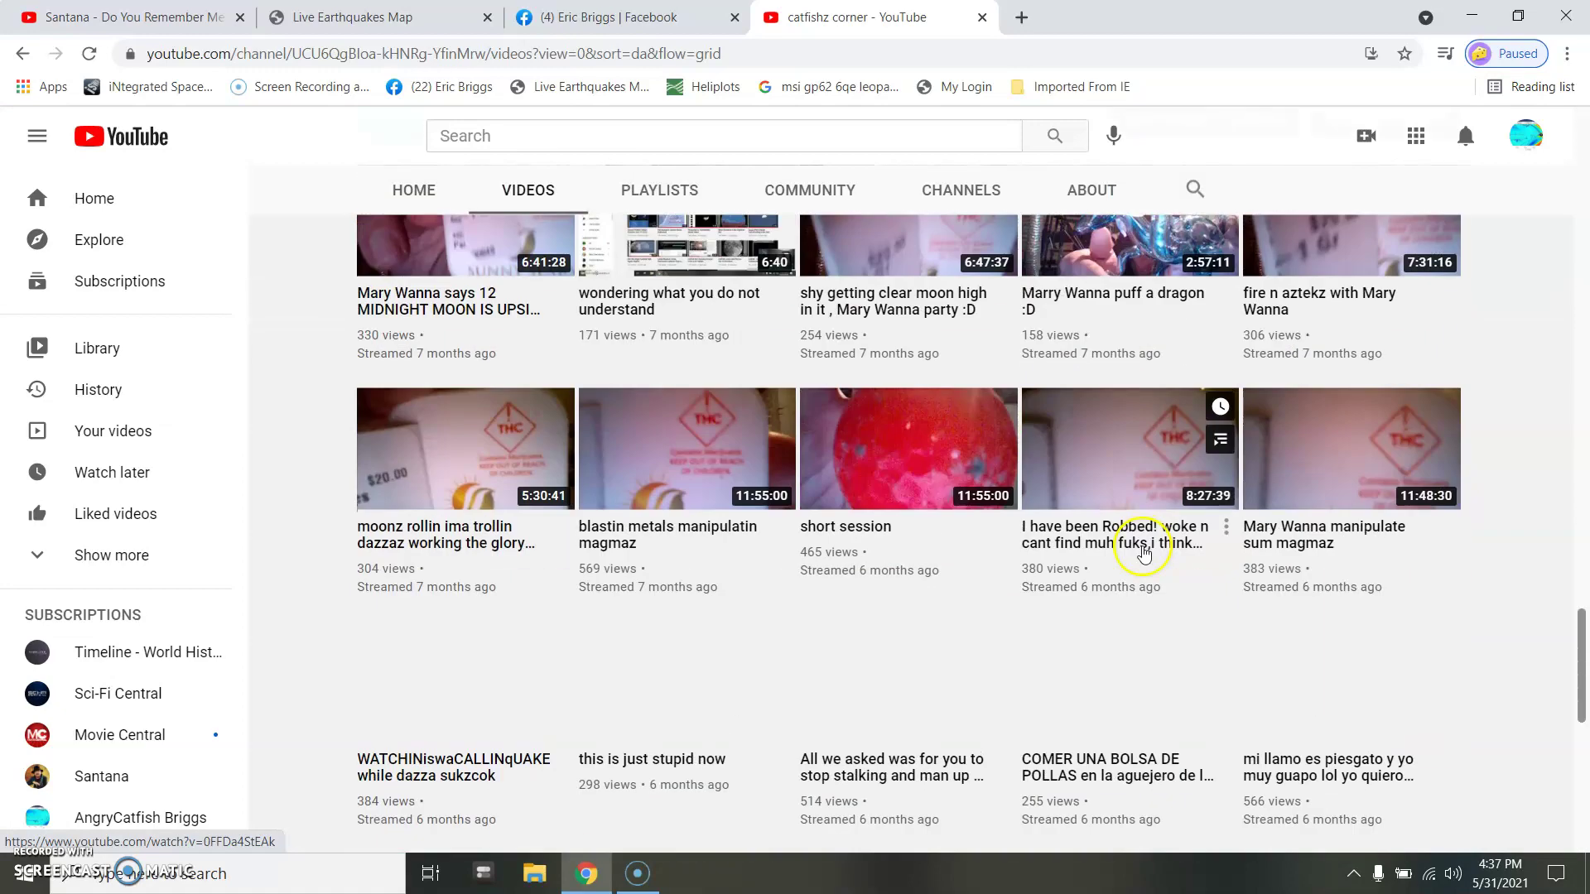
scroll(1128, 574, "down", 5)
scroll(1136, 559, "down", 2)
scroll(1146, 551, "down", 4)
scroll(1145, 551, "down", 5)
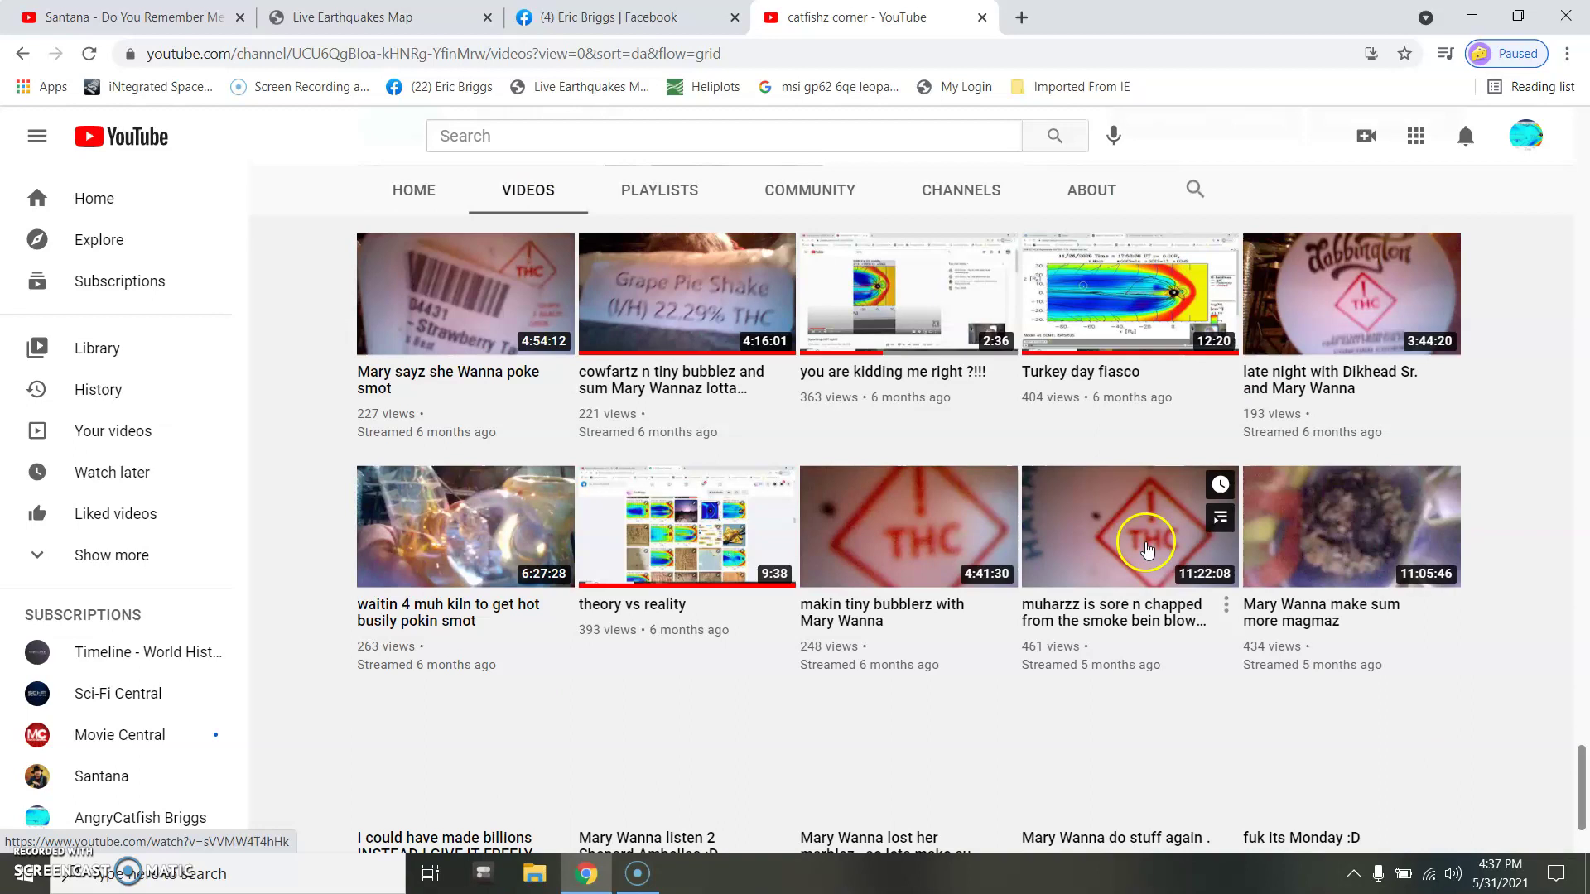
scroll(1145, 549, "down", 3)
scroll(1145, 549, "down", 5)
scroll(1149, 550, "down", 4)
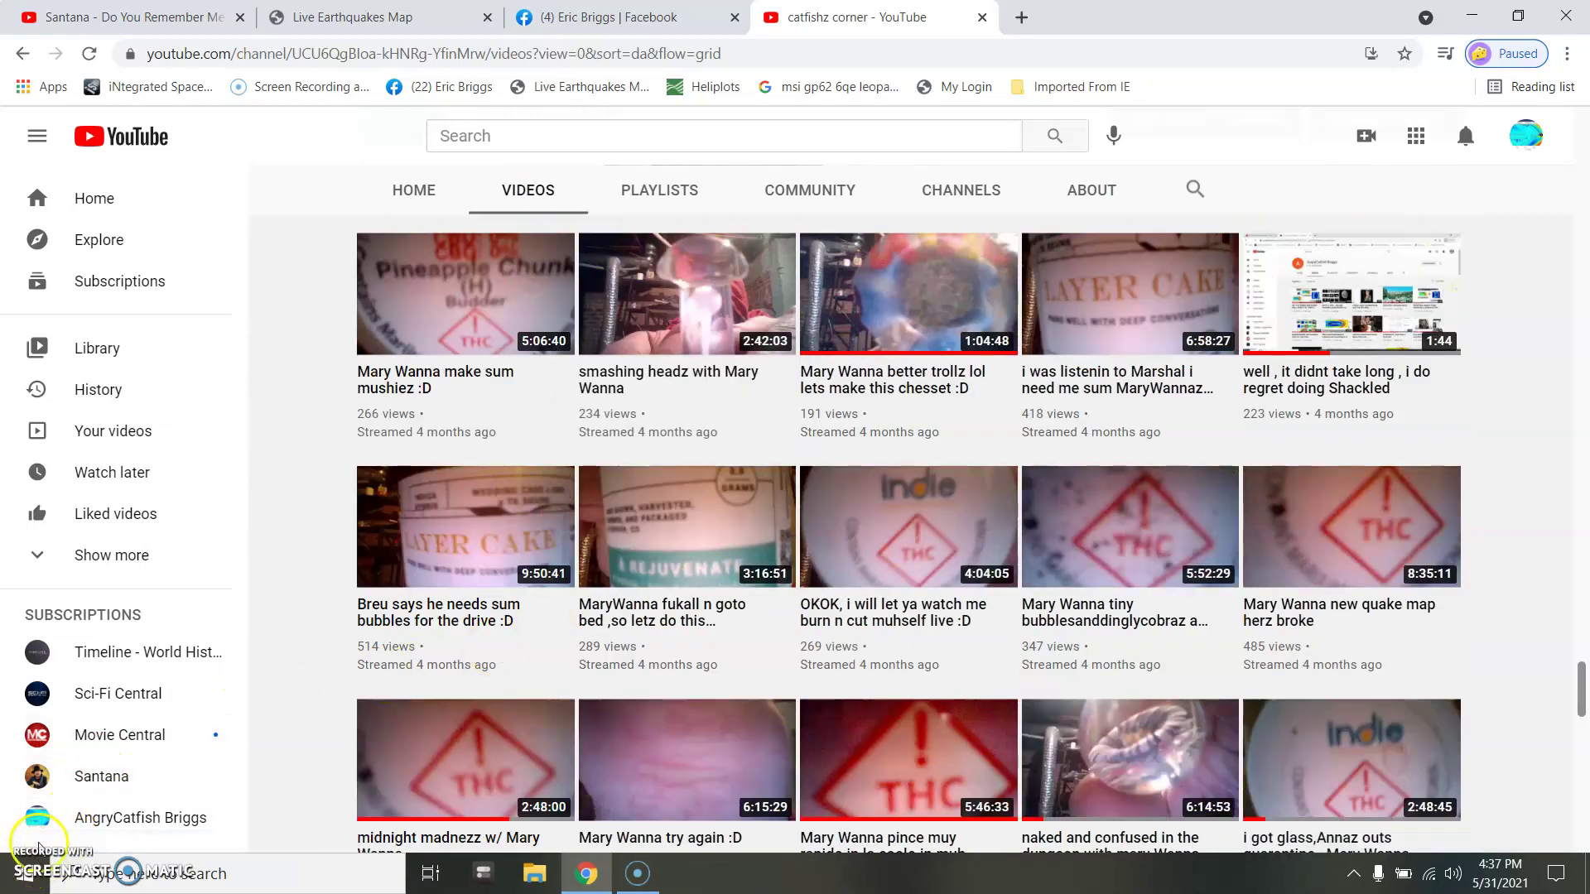
key("ctrl+w")
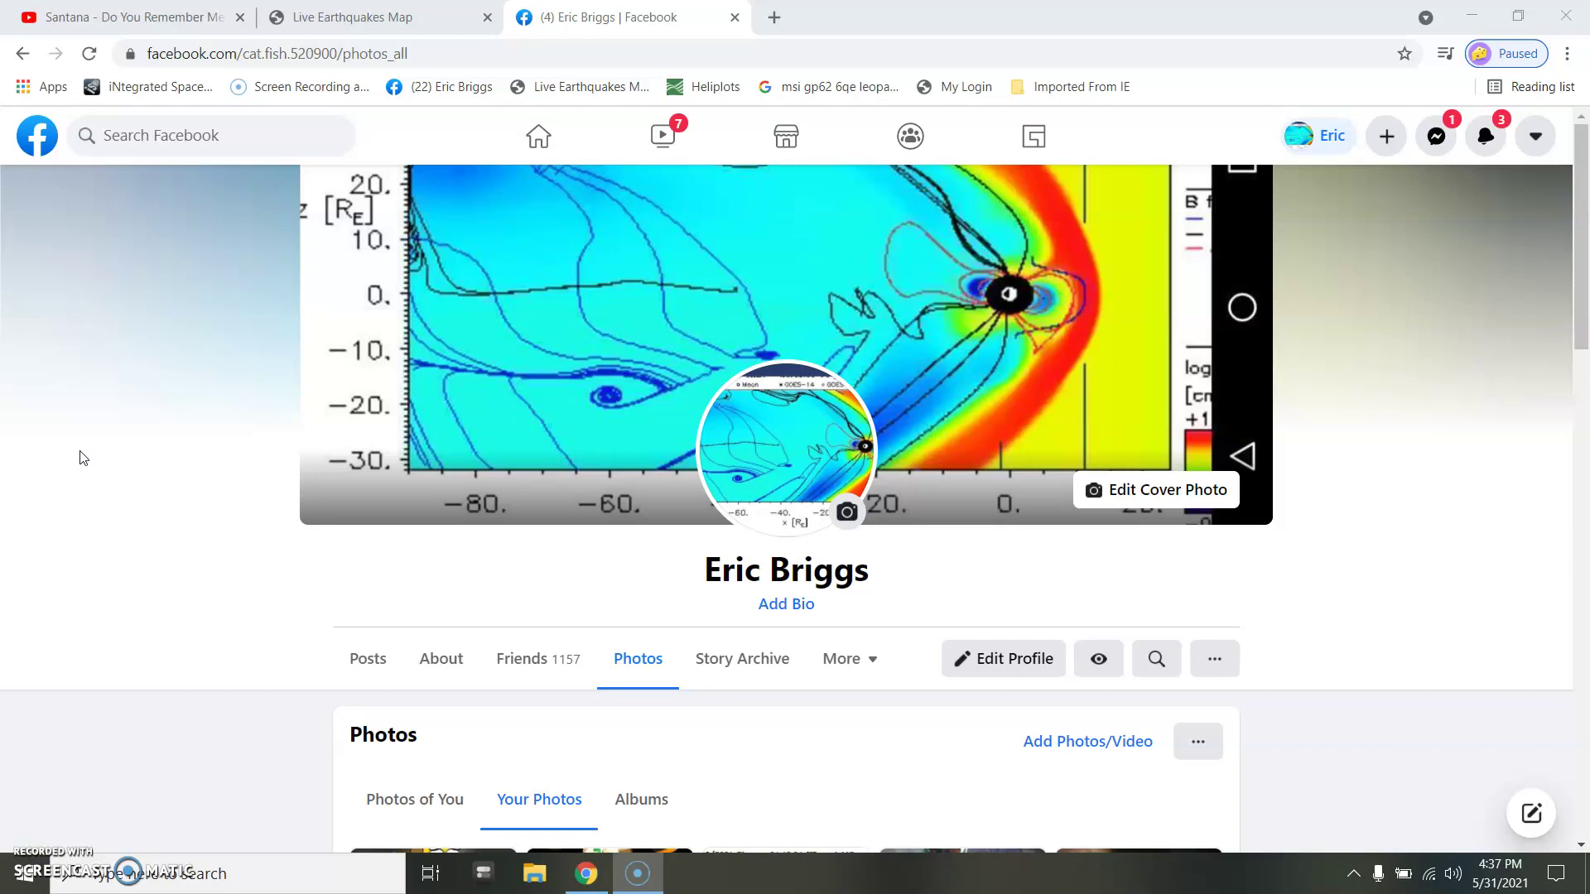
scroll(80, 459, "down", 5)
scroll(81, 458, "down", 1)
scroll(81, 458, "up", 2)
scroll(80, 458, "down", 1)
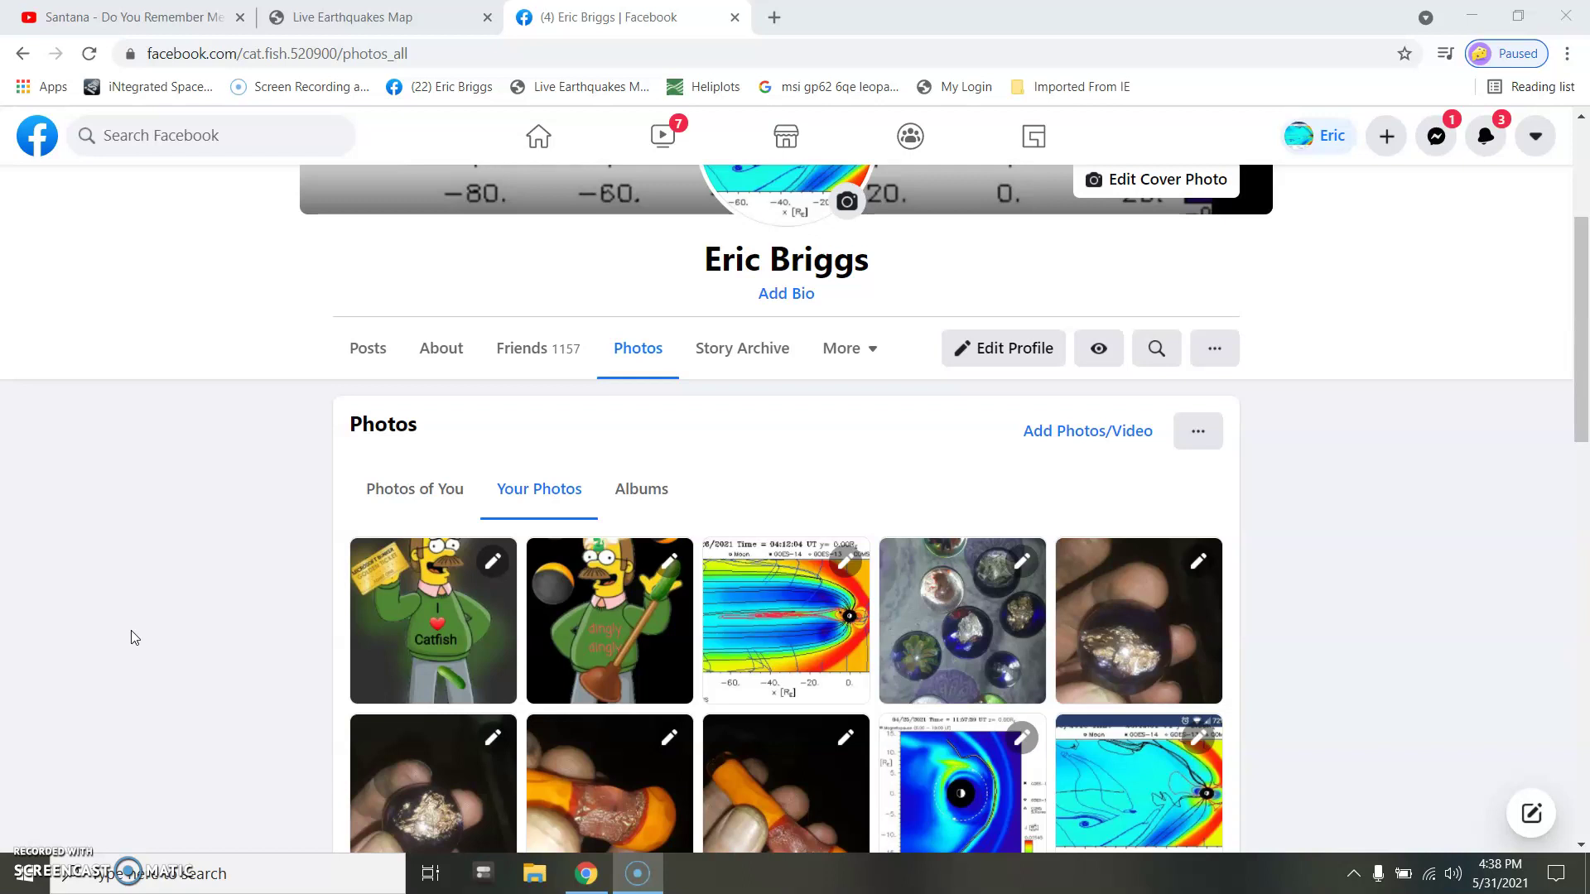
scroll(132, 637, "down", 8)
scroll(132, 637, "down", 8)
scroll(134, 637, "down", 5)
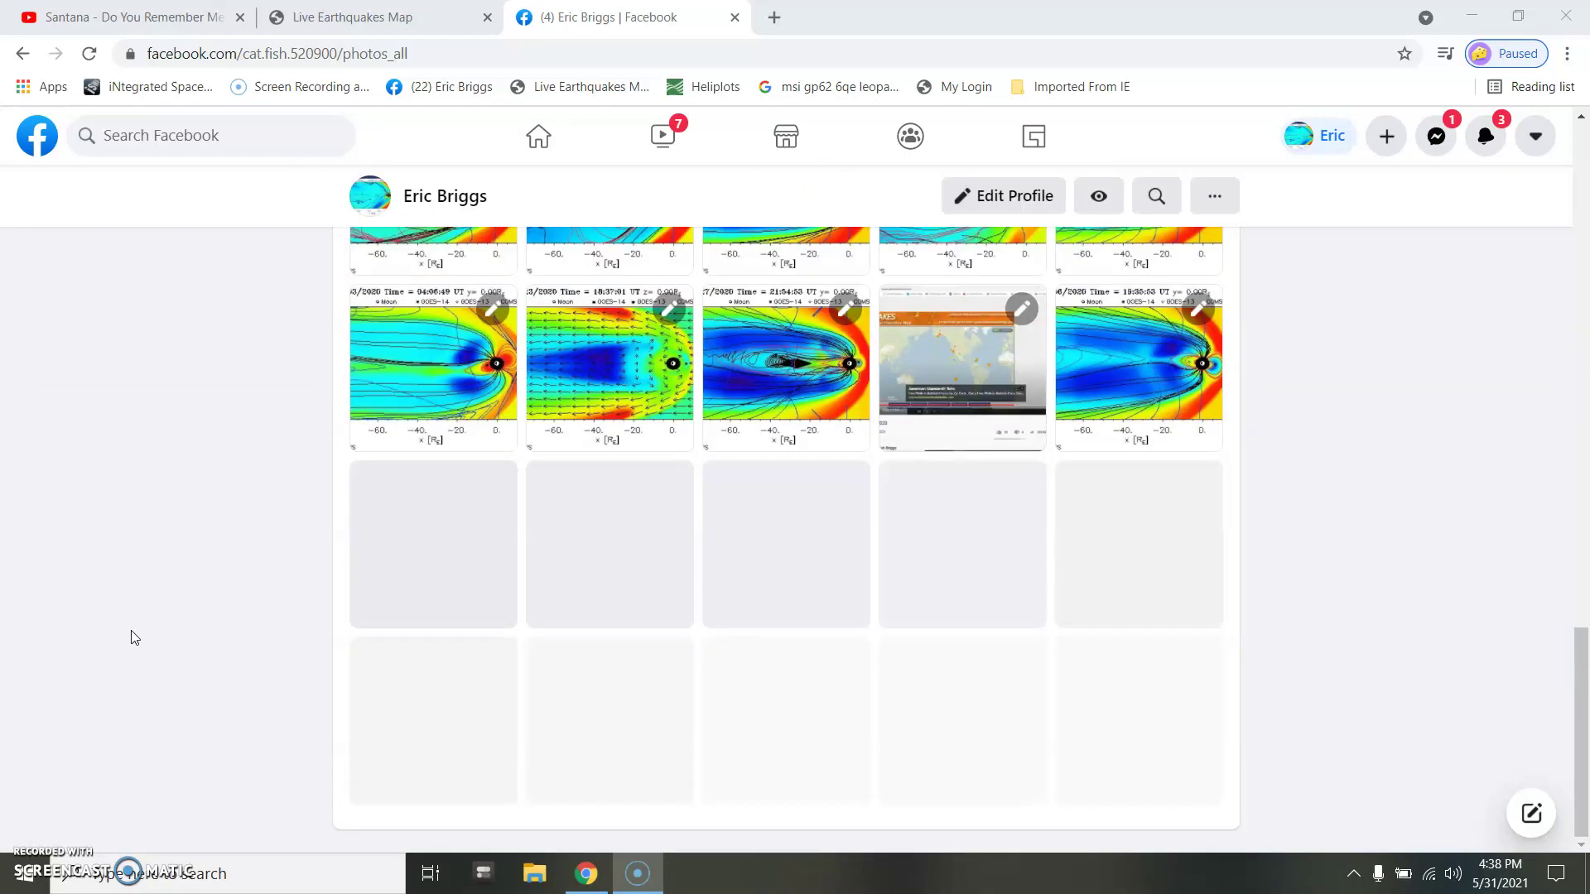
scroll(132, 637, "down", 6)
scroll(133, 636, "down", 6)
scroll(133, 638, "down", 5)
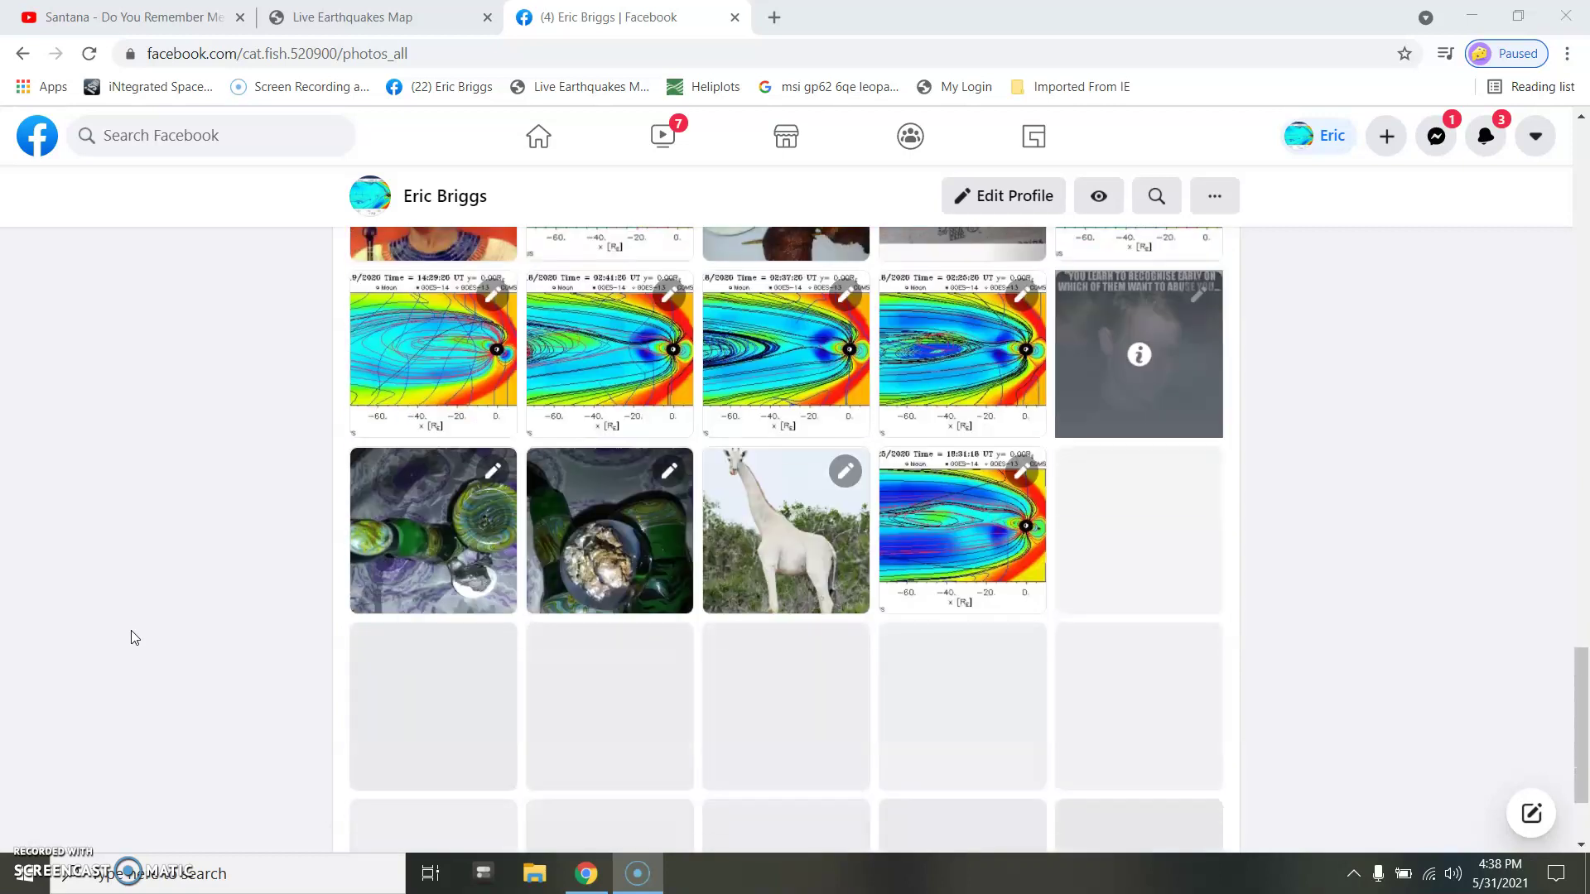
scroll(133, 638, "down", 3)
scroll(133, 636, "down", 6)
scroll(133, 637, "down", 5)
scroll(134, 637, "down", 4)
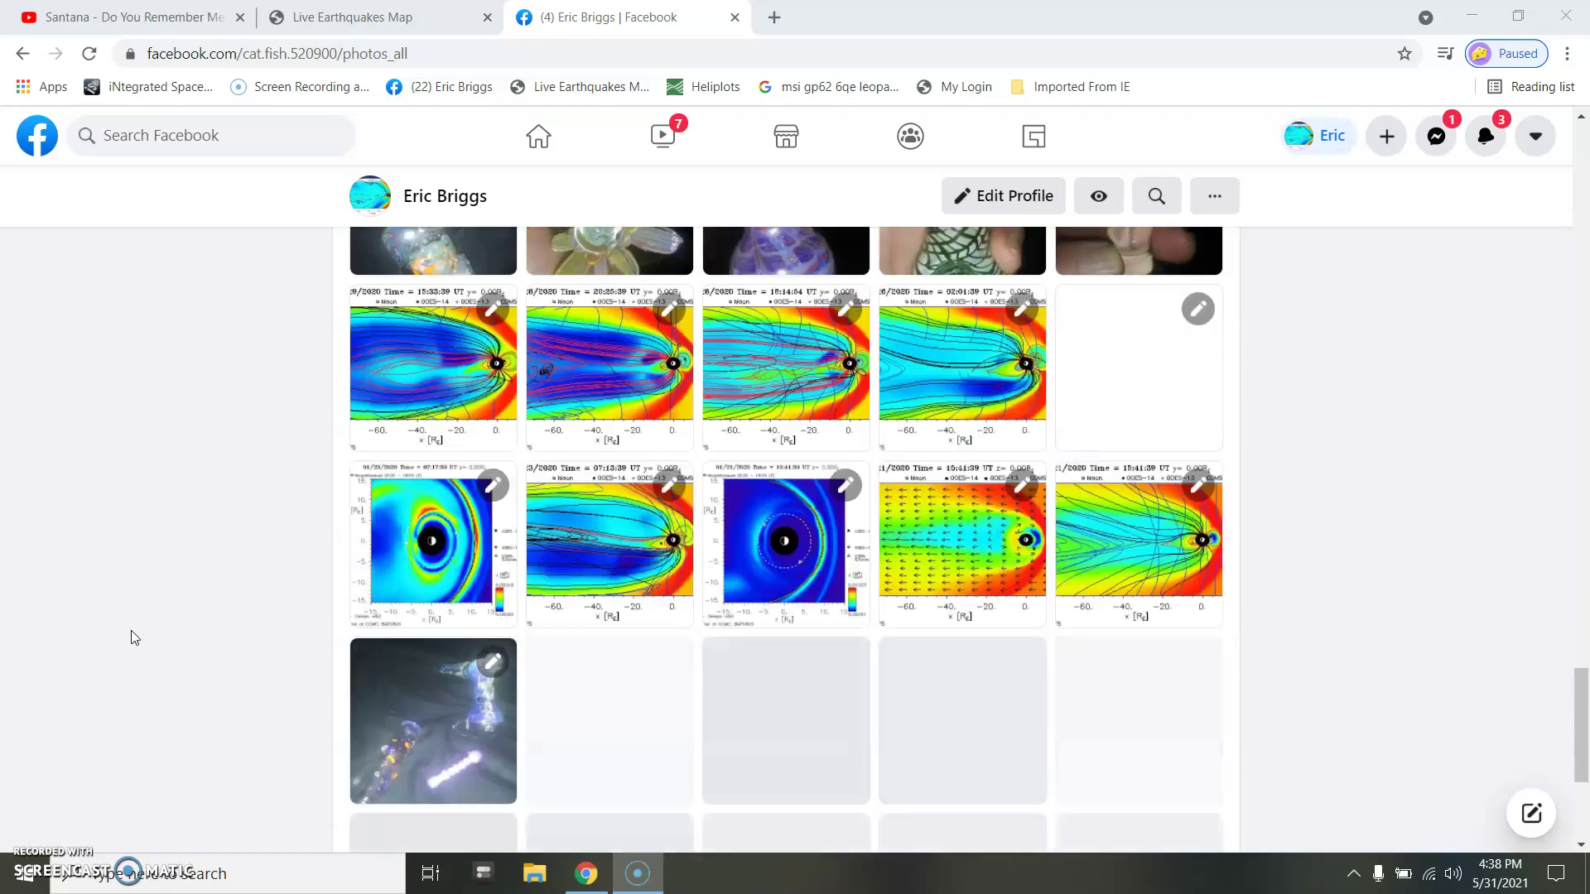
scroll(133, 637, "down", 4)
scroll(133, 638, "down", 5)
scroll(133, 637, "down", 6)
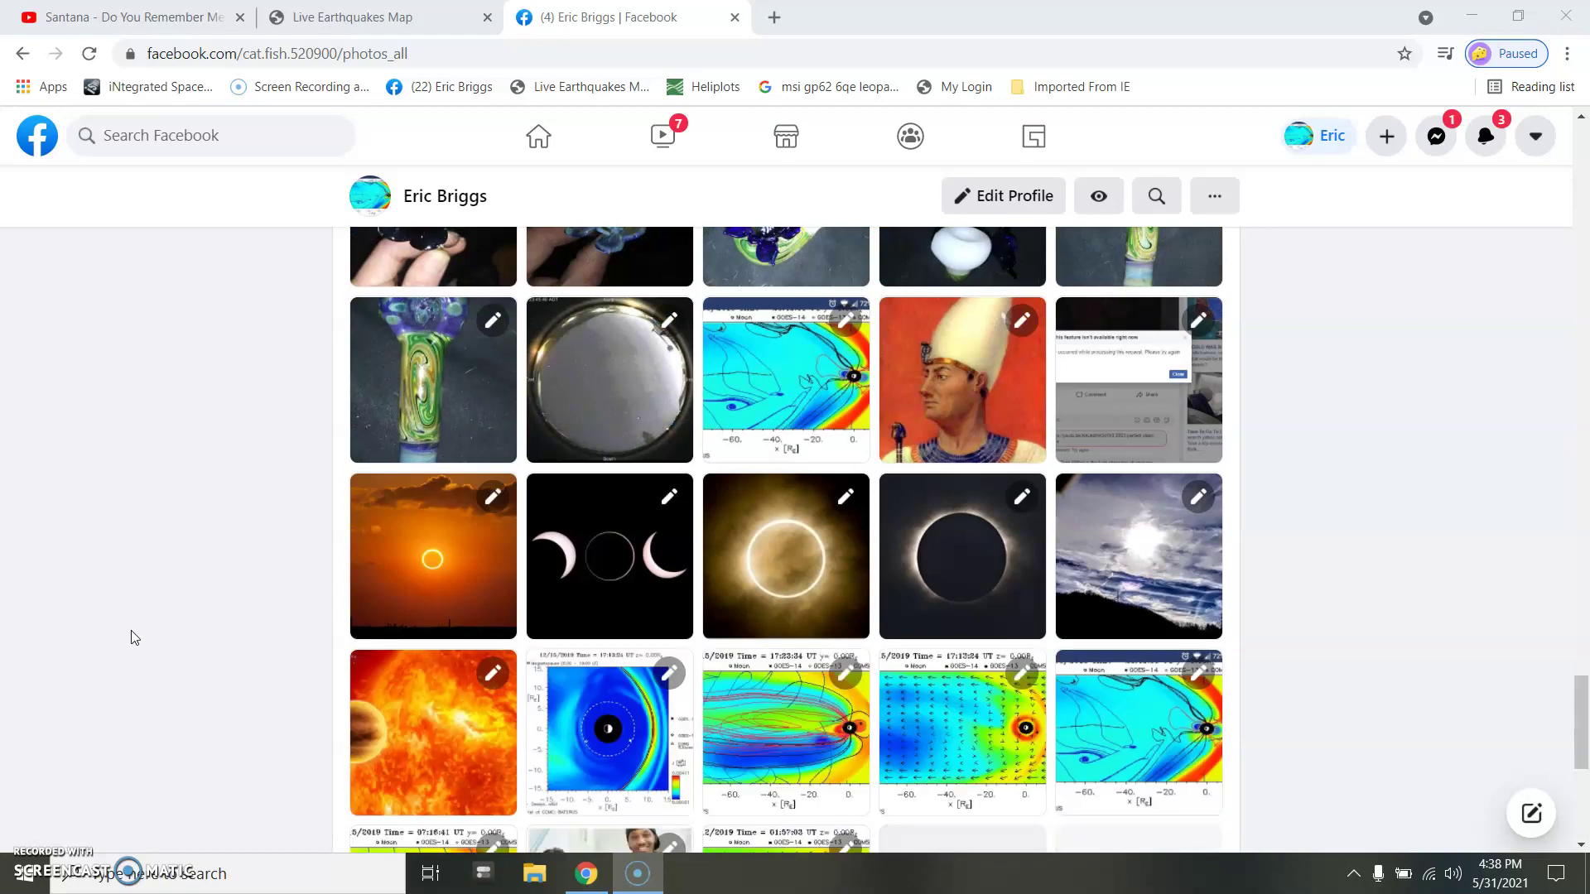
scroll(132, 637, "down", 4)
scroll(134, 637, "down", 3)
scroll(133, 637, "down", 5)
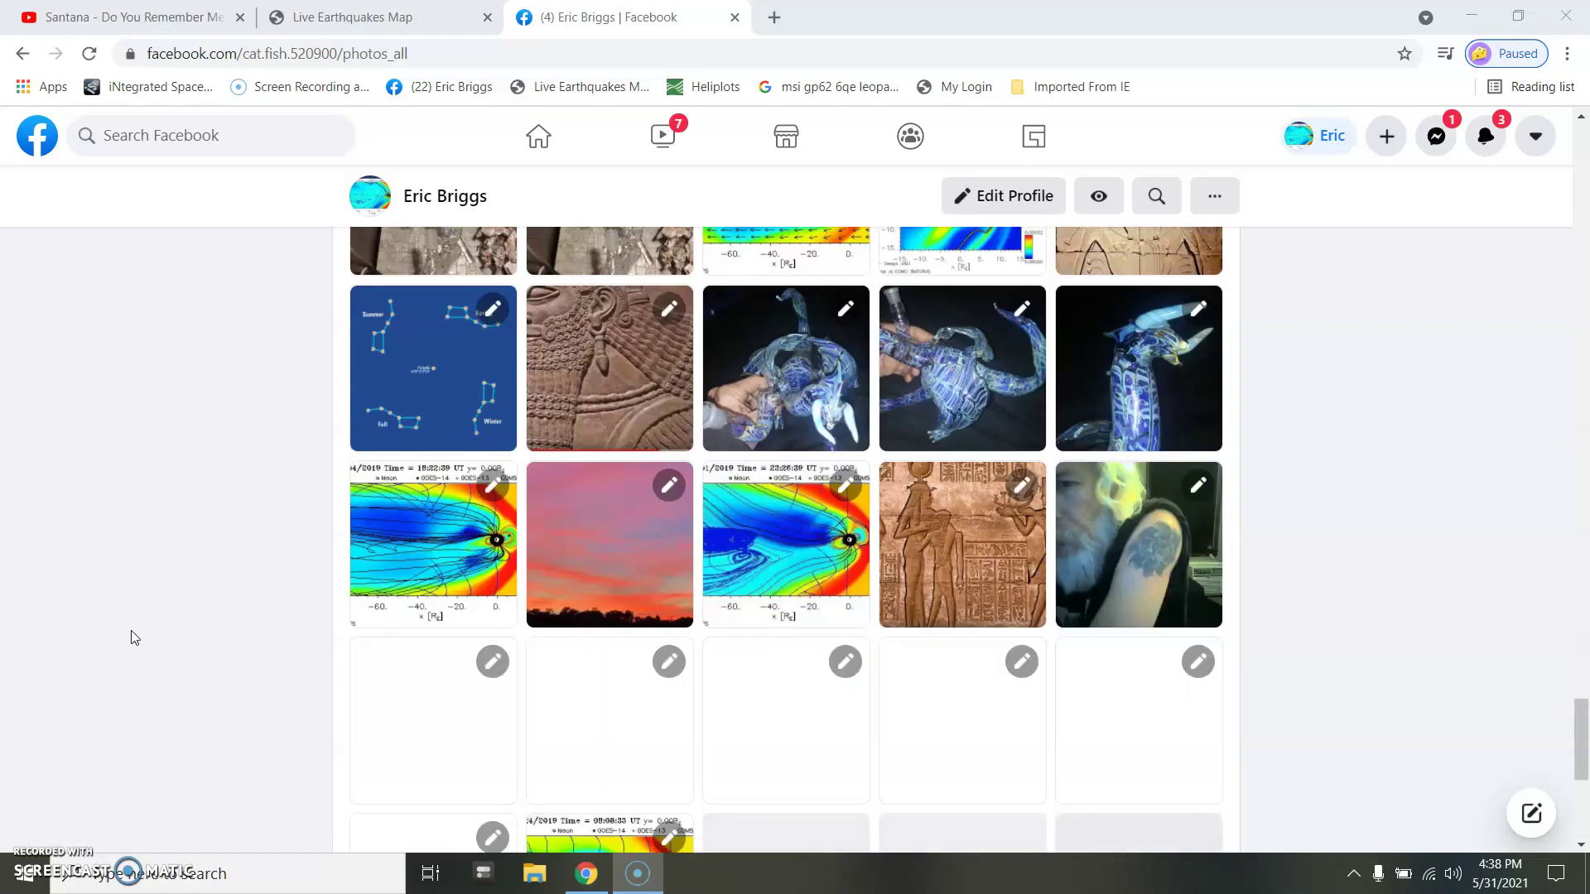
scroll(132, 637, "down", 1)
scroll(133, 636, "down", 5)
scroll(133, 637, "down", 4)
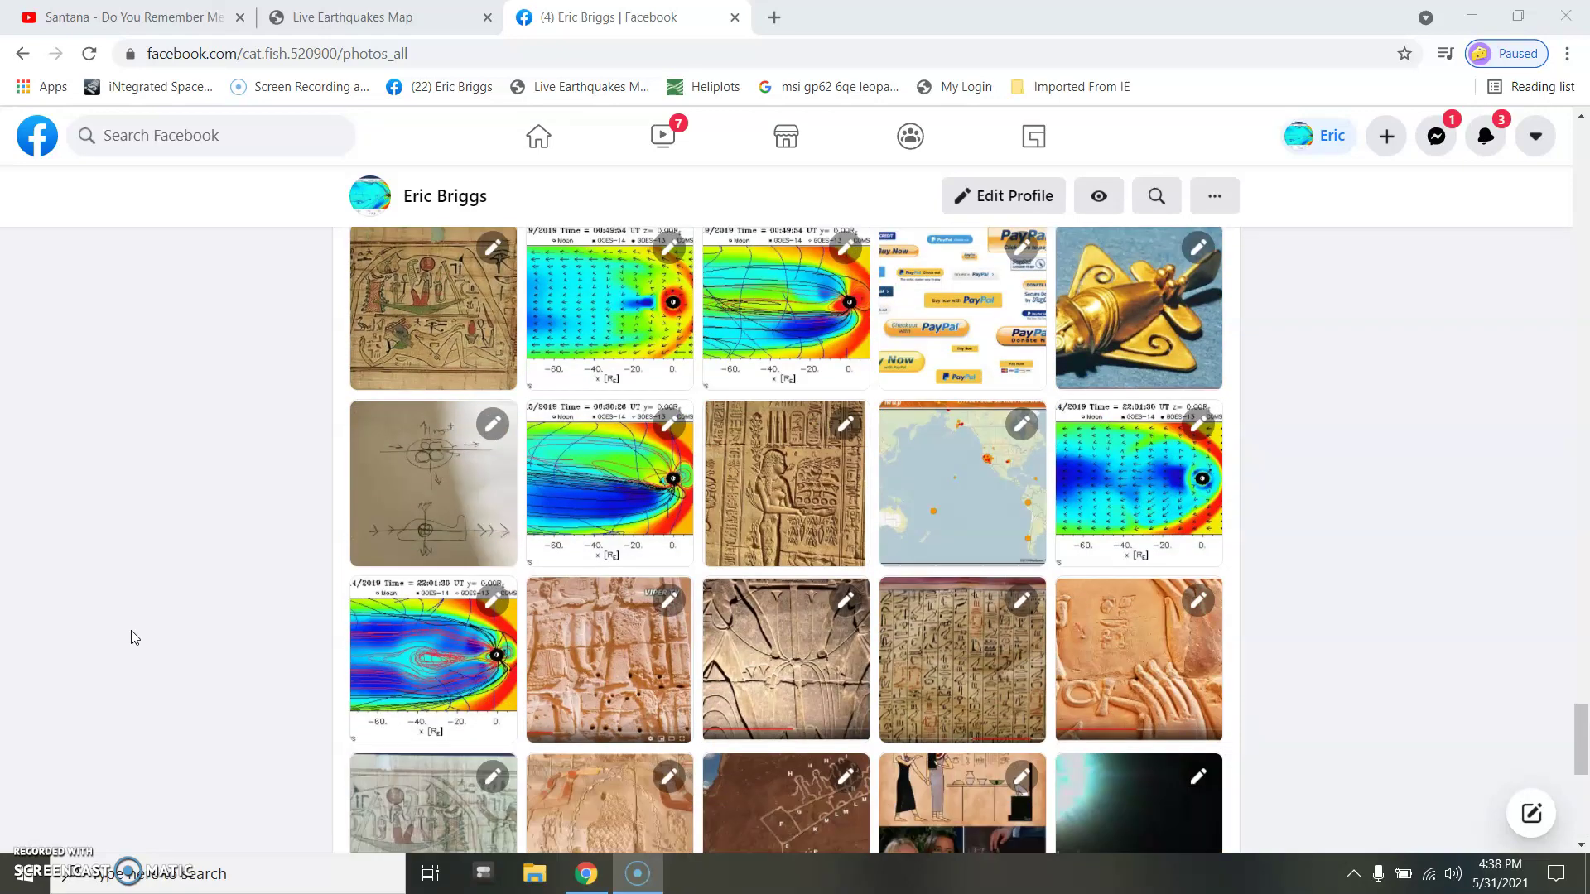
scroll(132, 638, "down", 3)
scroll(133, 638, "down", 5)
scroll(133, 637, "down", 2)
scroll(133, 638, "down", 3)
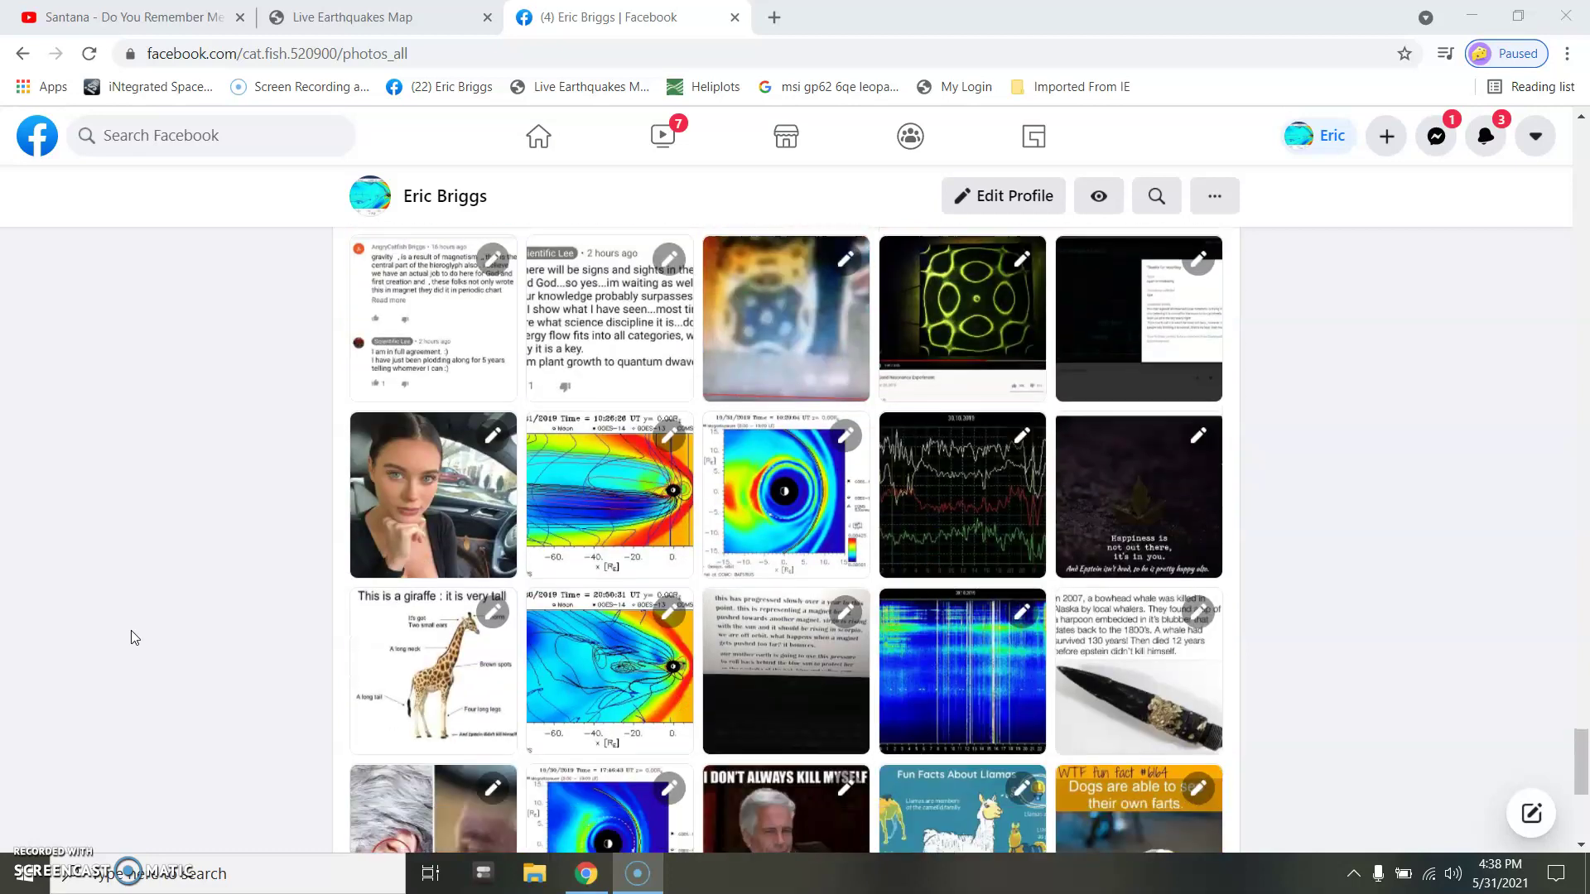
scroll(133, 638, "down", 3)
scroll(133, 636, "down", 4)
scroll(133, 637, "down", 4)
scroll(133, 637, "up", 10)
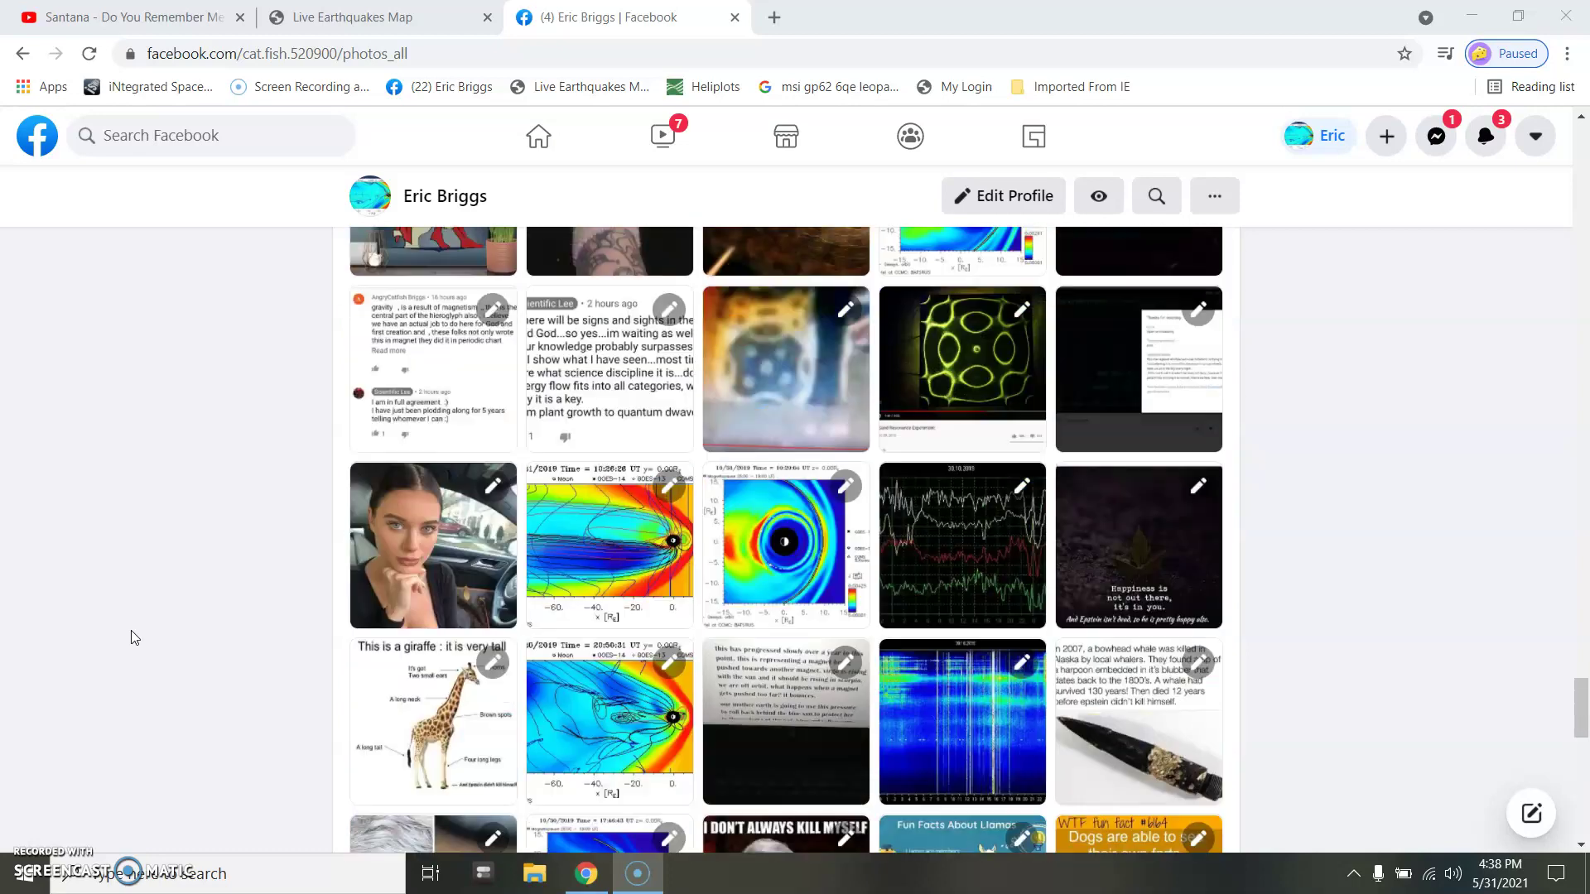
scroll(133, 637, "up", 4)
scroll(133, 638, "up", 2)
scroll(134, 637, "up", 2)
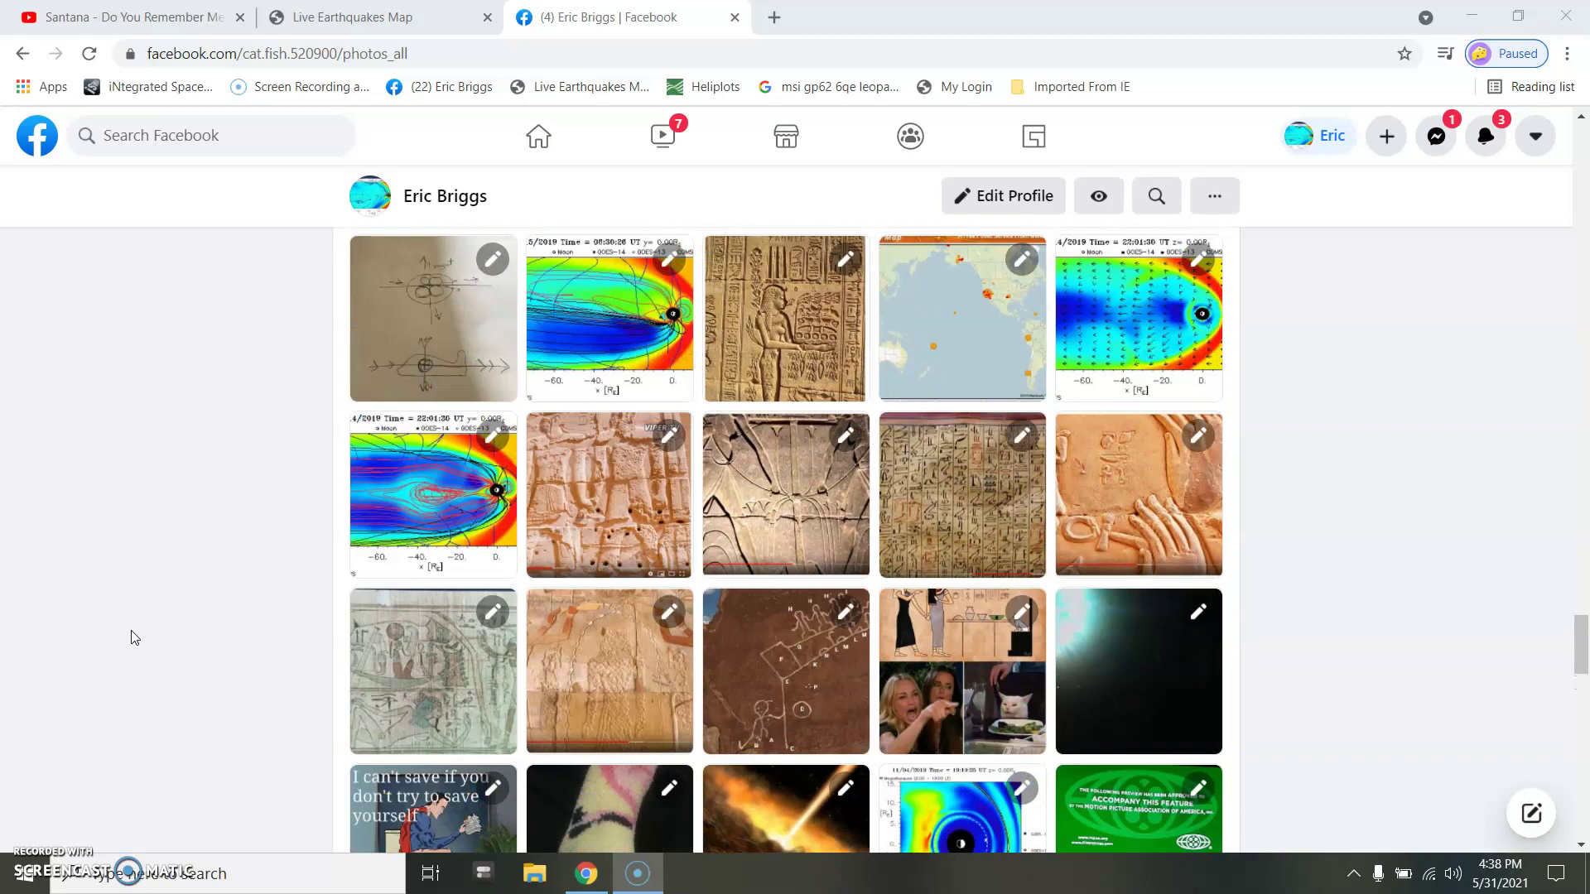
scroll(133, 636, "down", 4)
scroll(133, 637, "down", 2)
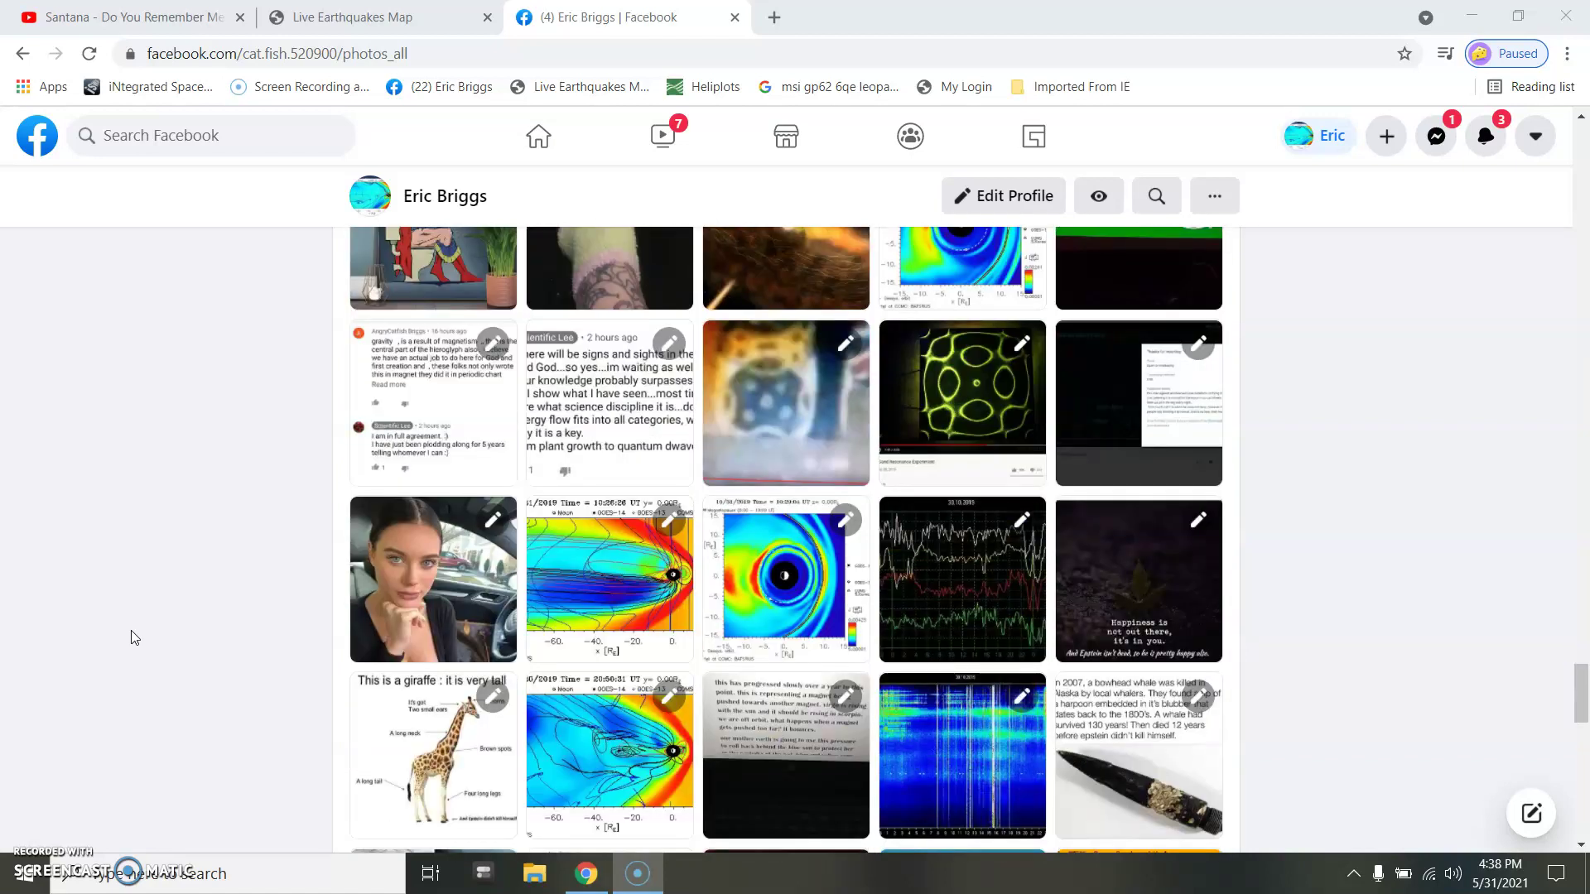
scroll(133, 637, "down", 4)
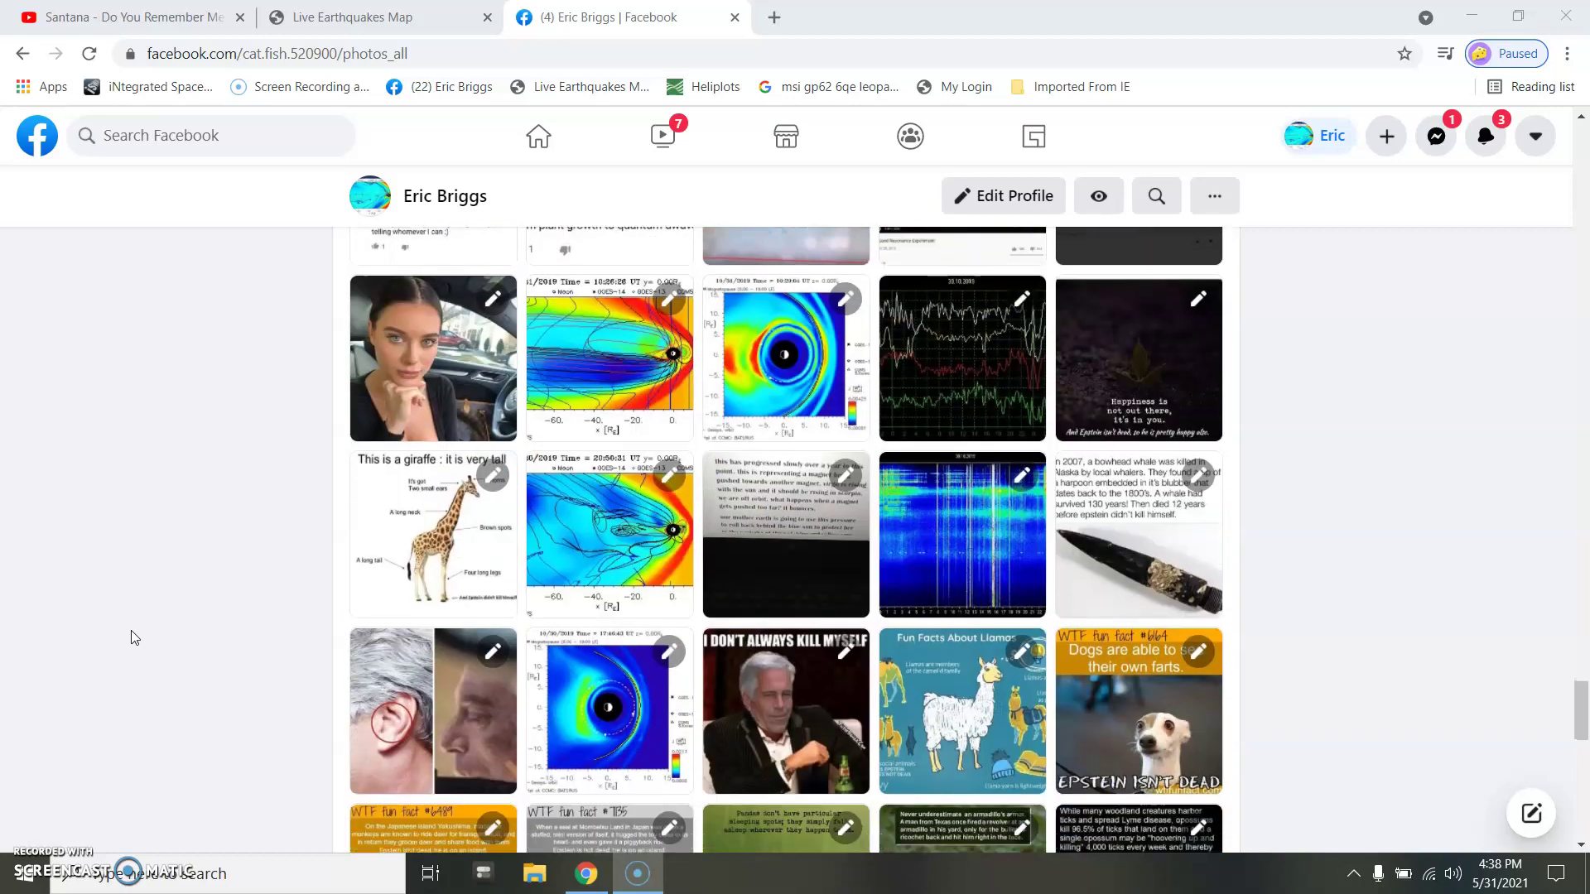
scroll(133, 637, "down", 5)
scroll(134, 638, "down", 5)
scroll(585, 373, "down", 2)
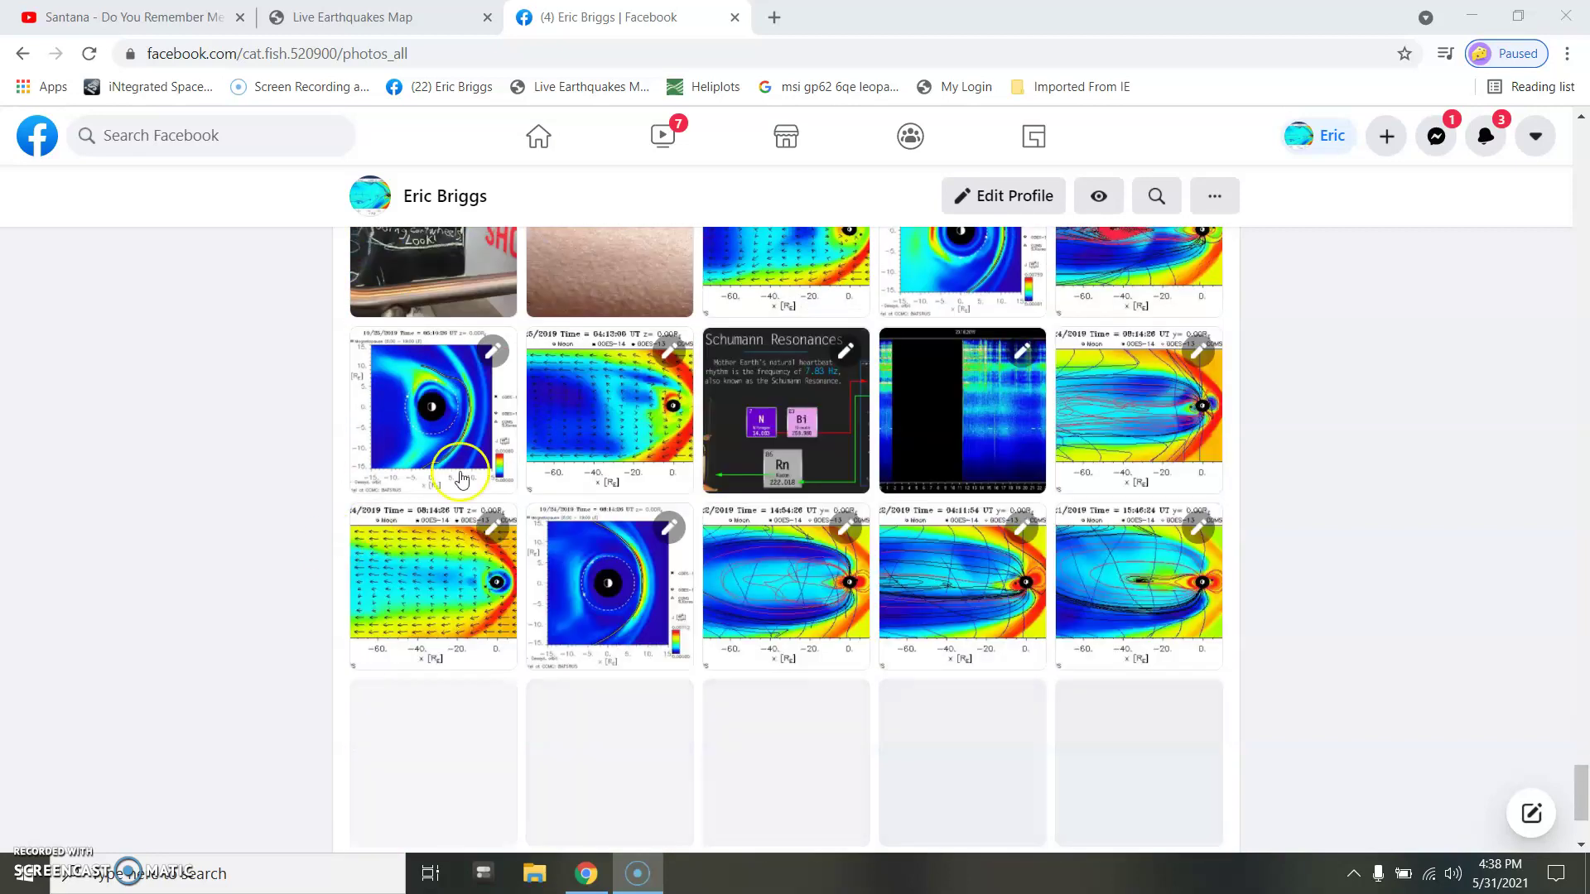
scroll(584, 373, "up", 2)
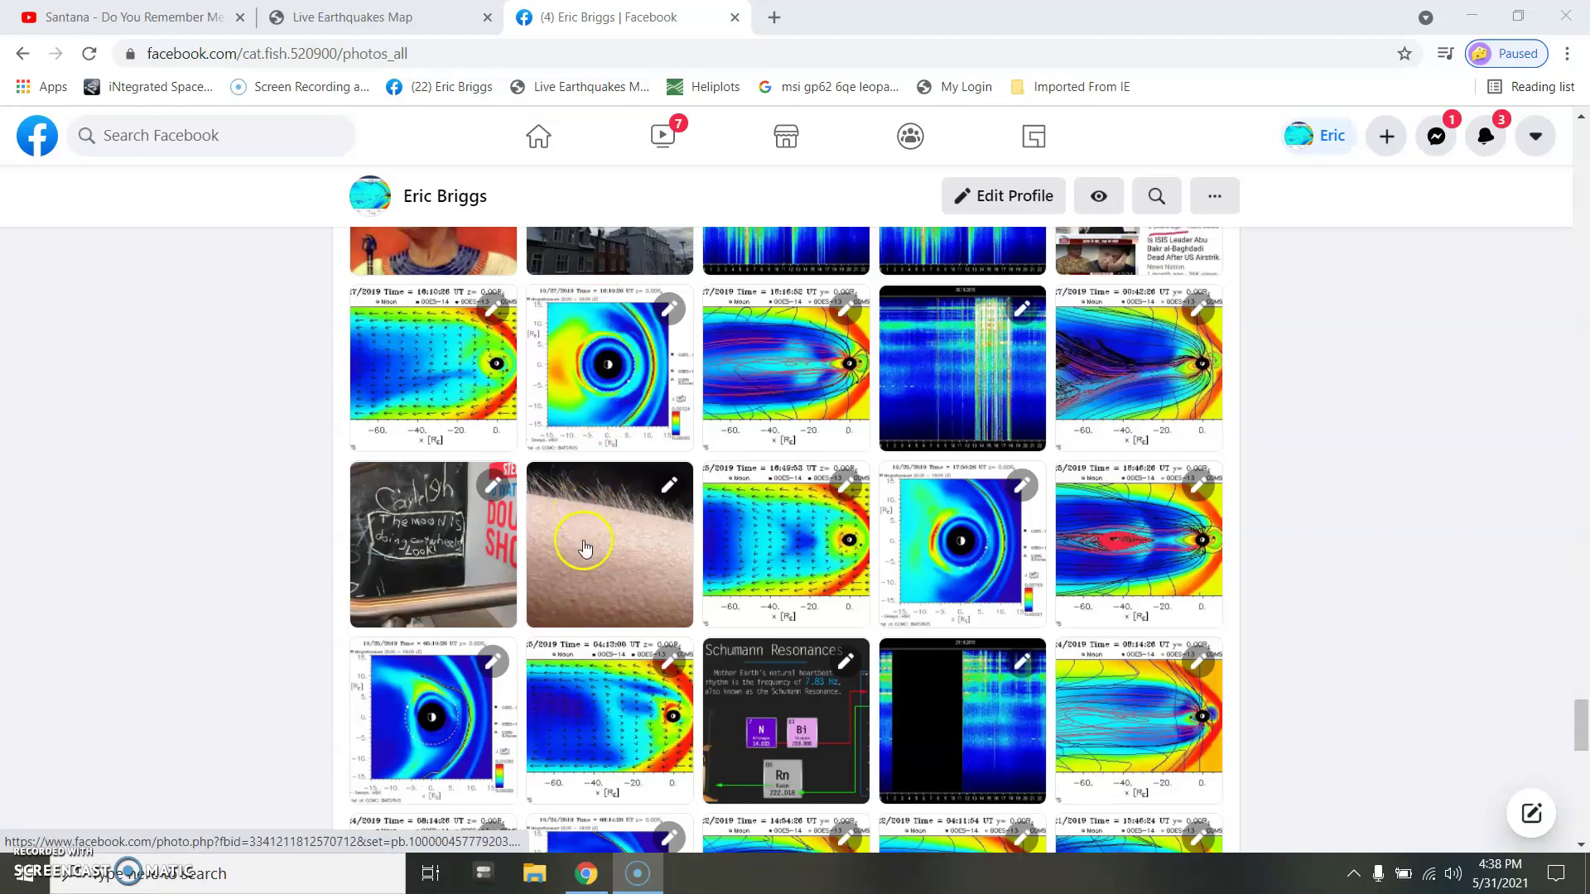
scroll(176, 679, "up", 5)
scroll(176, 679, "up", 5)
scroll(176, 678, "up", 4)
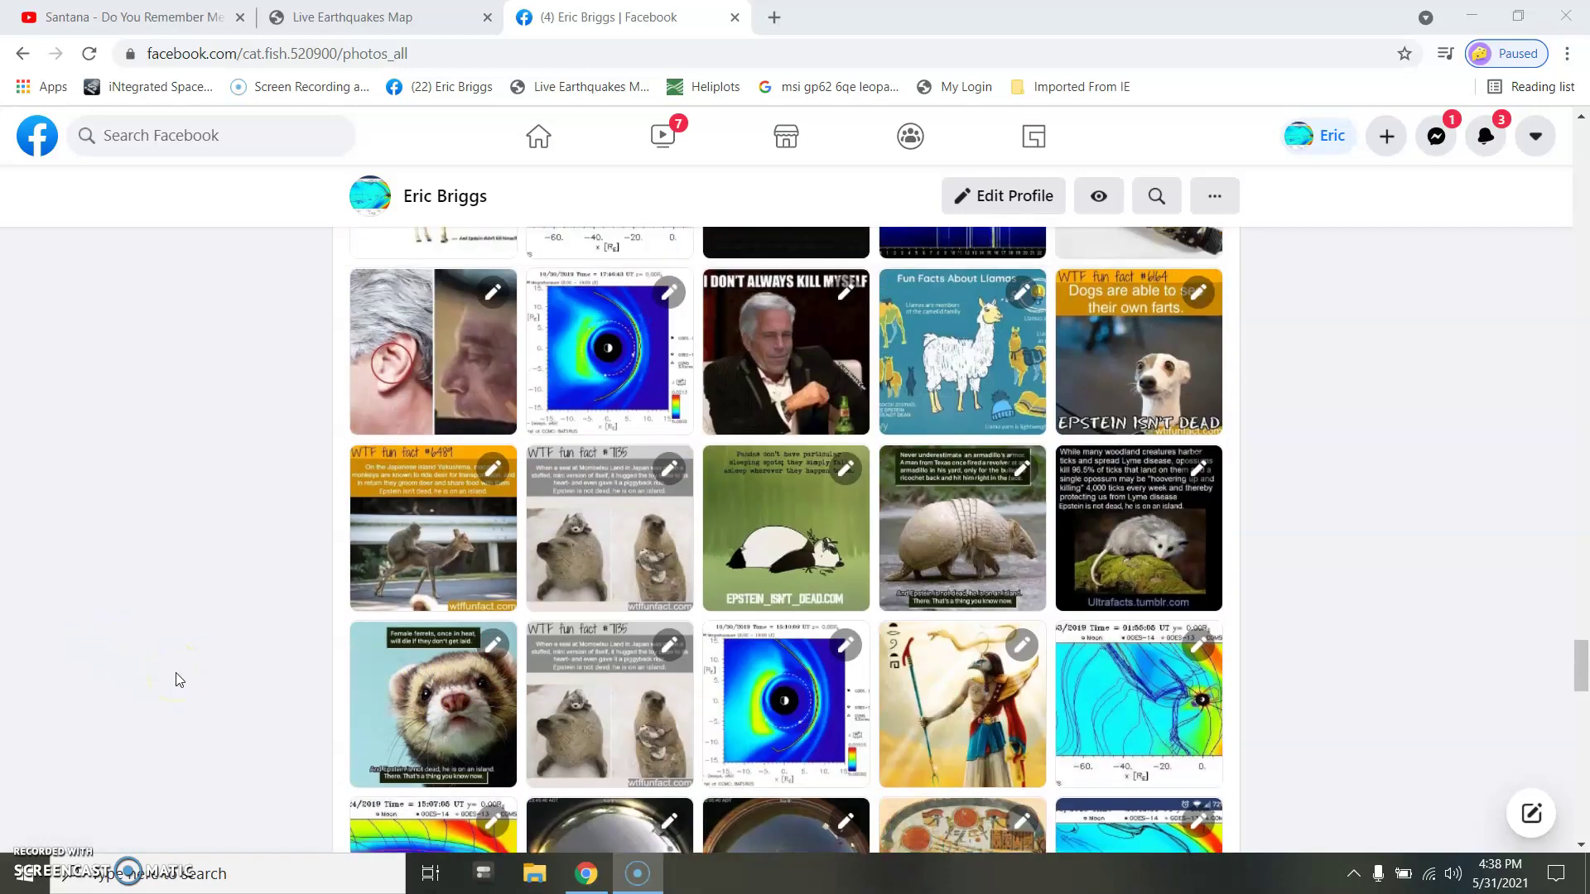
scroll(177, 679, "up", 5)
scroll(177, 679, "up", 5)
scroll(177, 678, "up", 5)
scroll(178, 678, "up", 5)
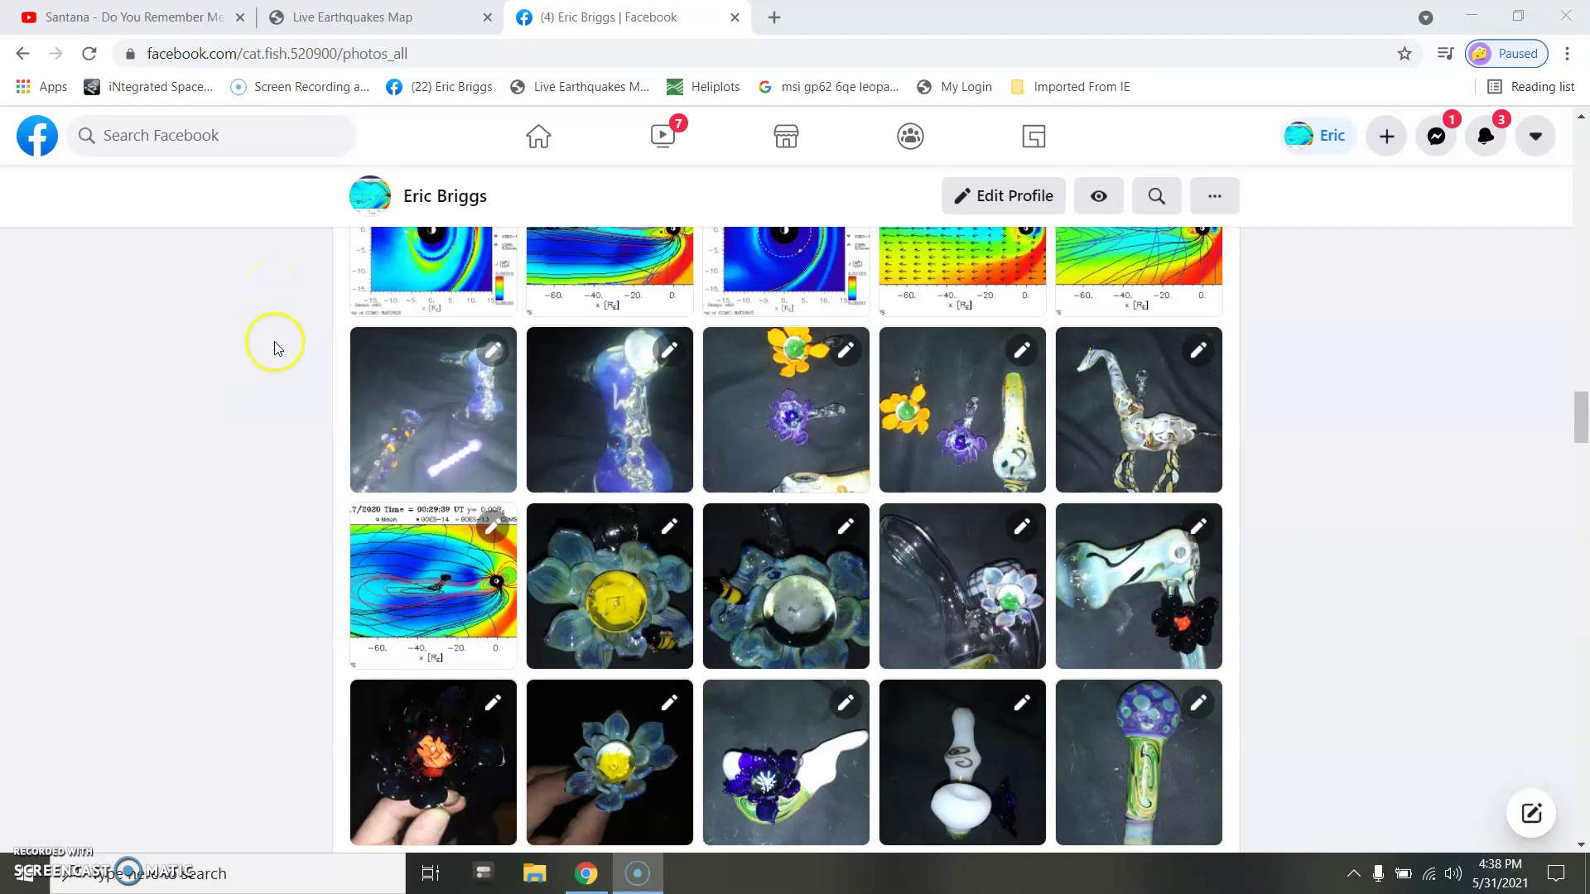
scroll(286, 430, "up", 5)
scroll(287, 426, "up", 5)
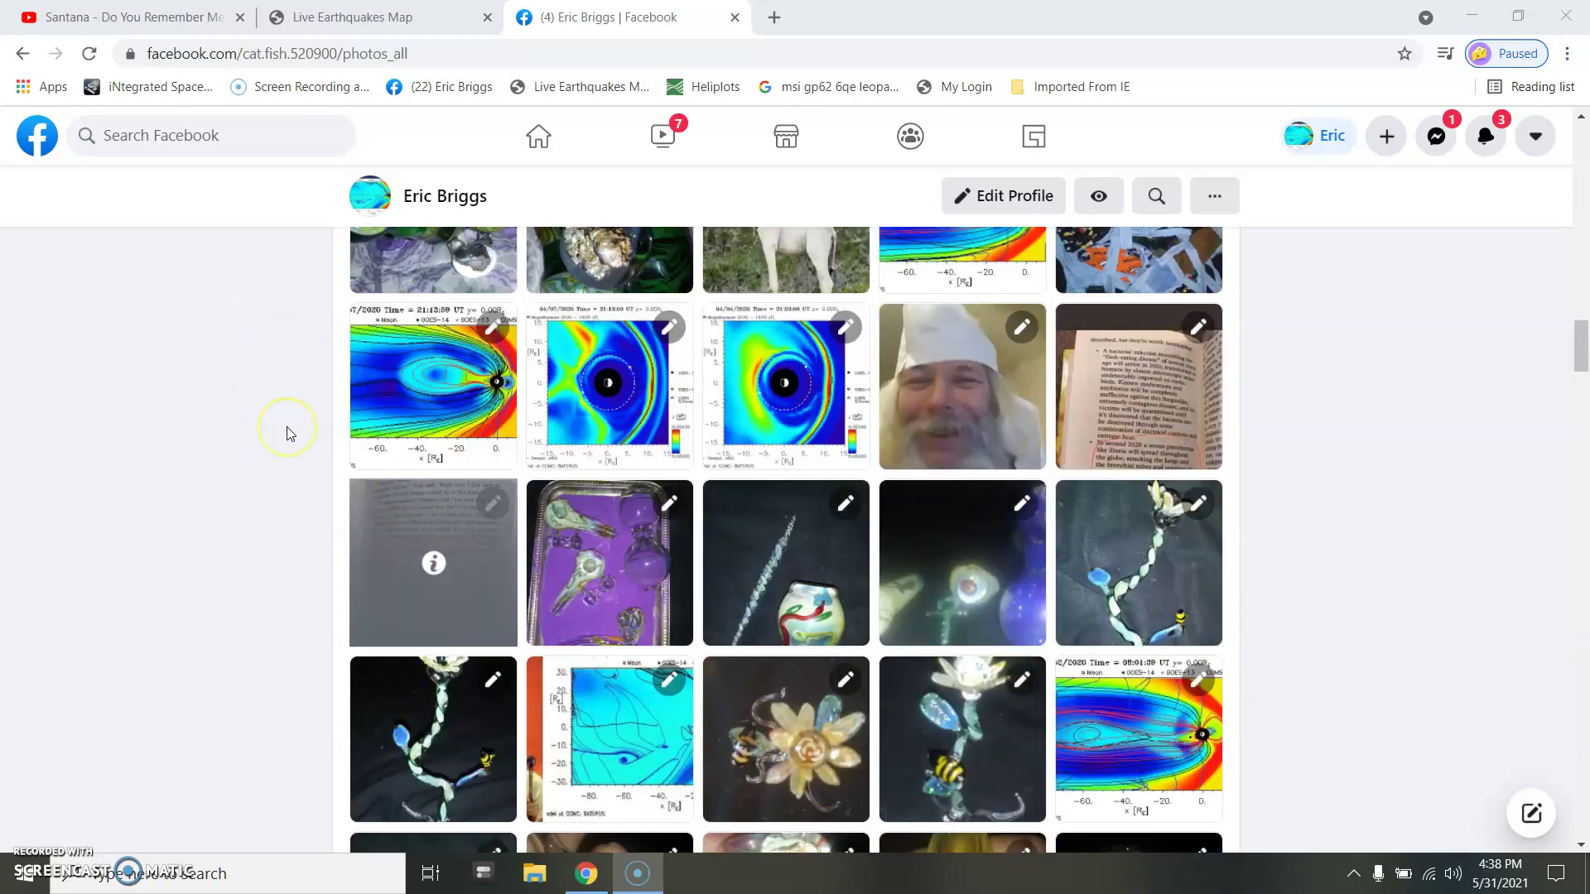
scroll(288, 425, "up", 5)
scroll(287, 425, "up", 5)
scroll(288, 427, "up", 5)
scroll(287, 426, "up", 5)
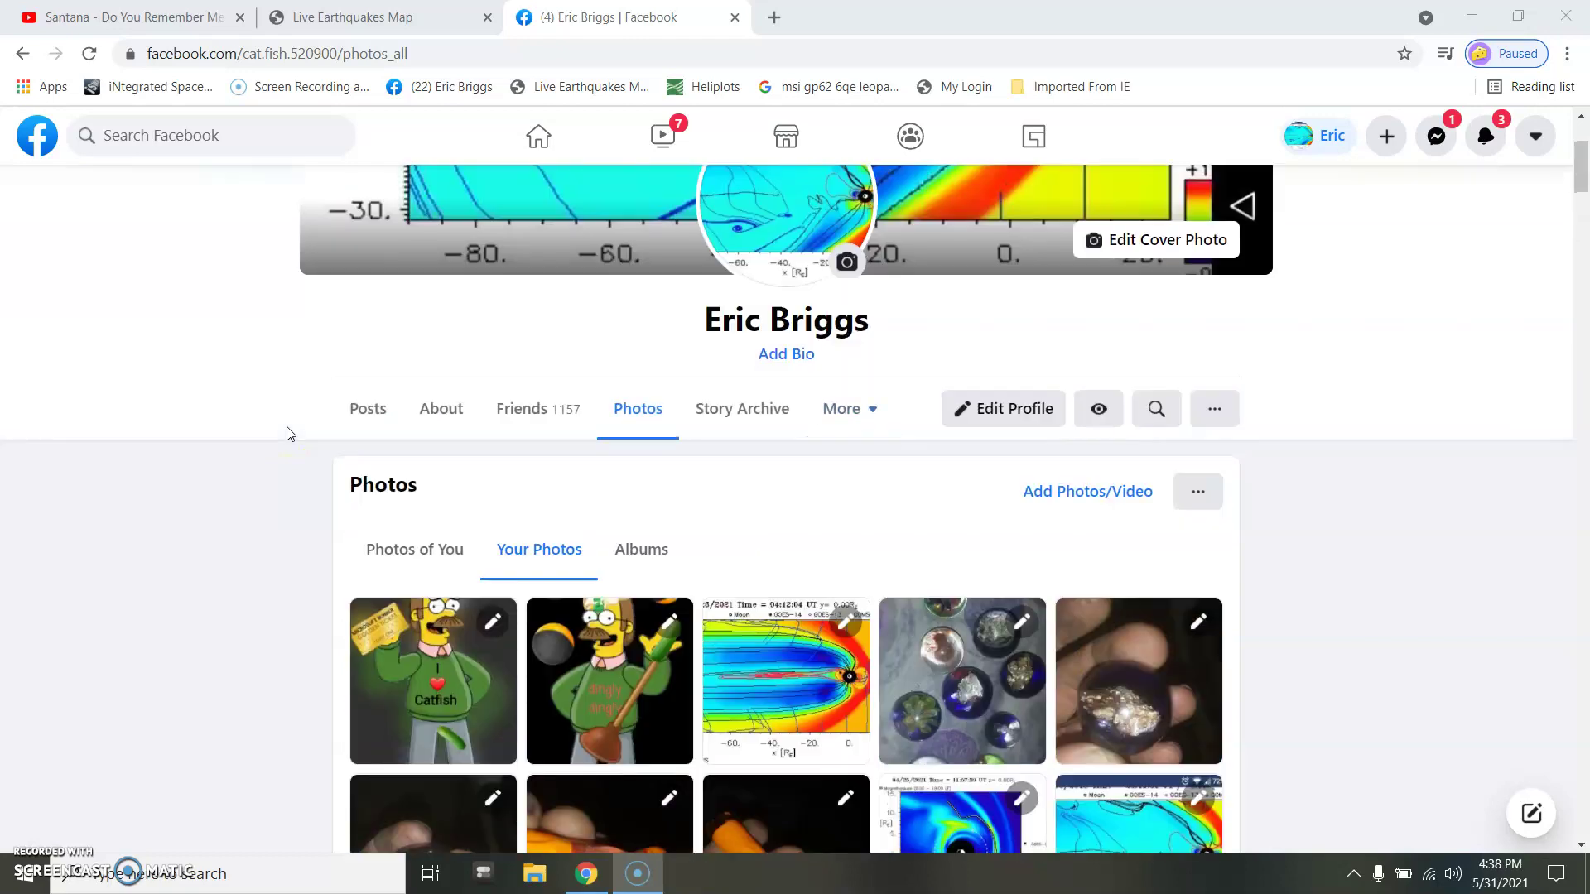
scroll(288, 426, "down", 5)
scroll(283, 441, "down", 5)
scroll(283, 441, "down", 5)
scroll(283, 441, "down", 5)
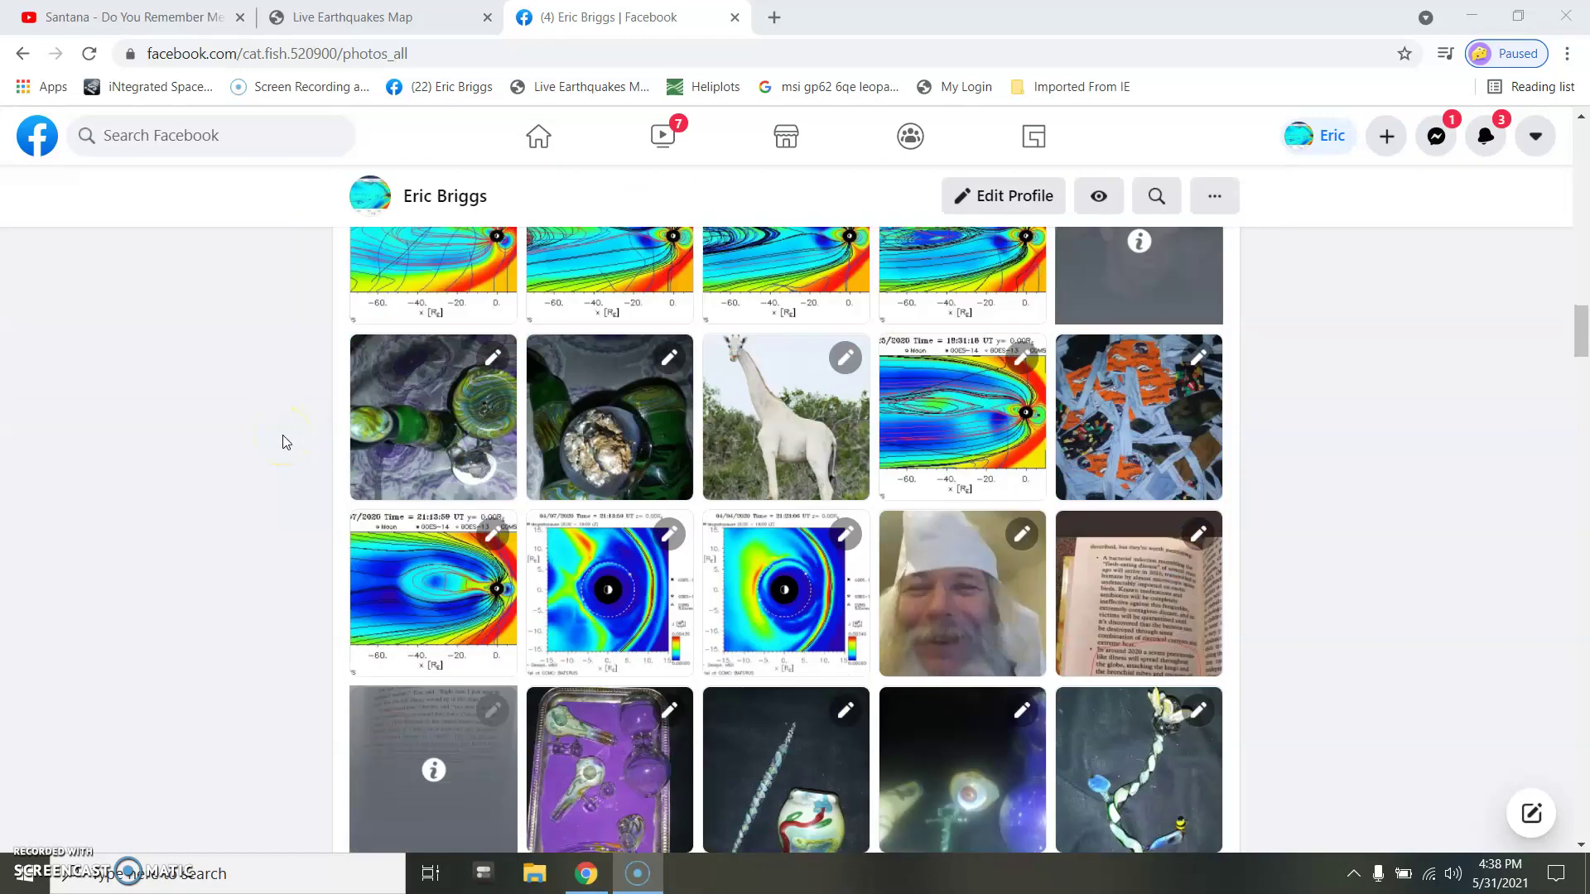
scroll(283, 441, "down", 5)
scroll(281, 445, "down", 5)
scroll(280, 444, "down", 5)
scroll(280, 444, "down", 5)
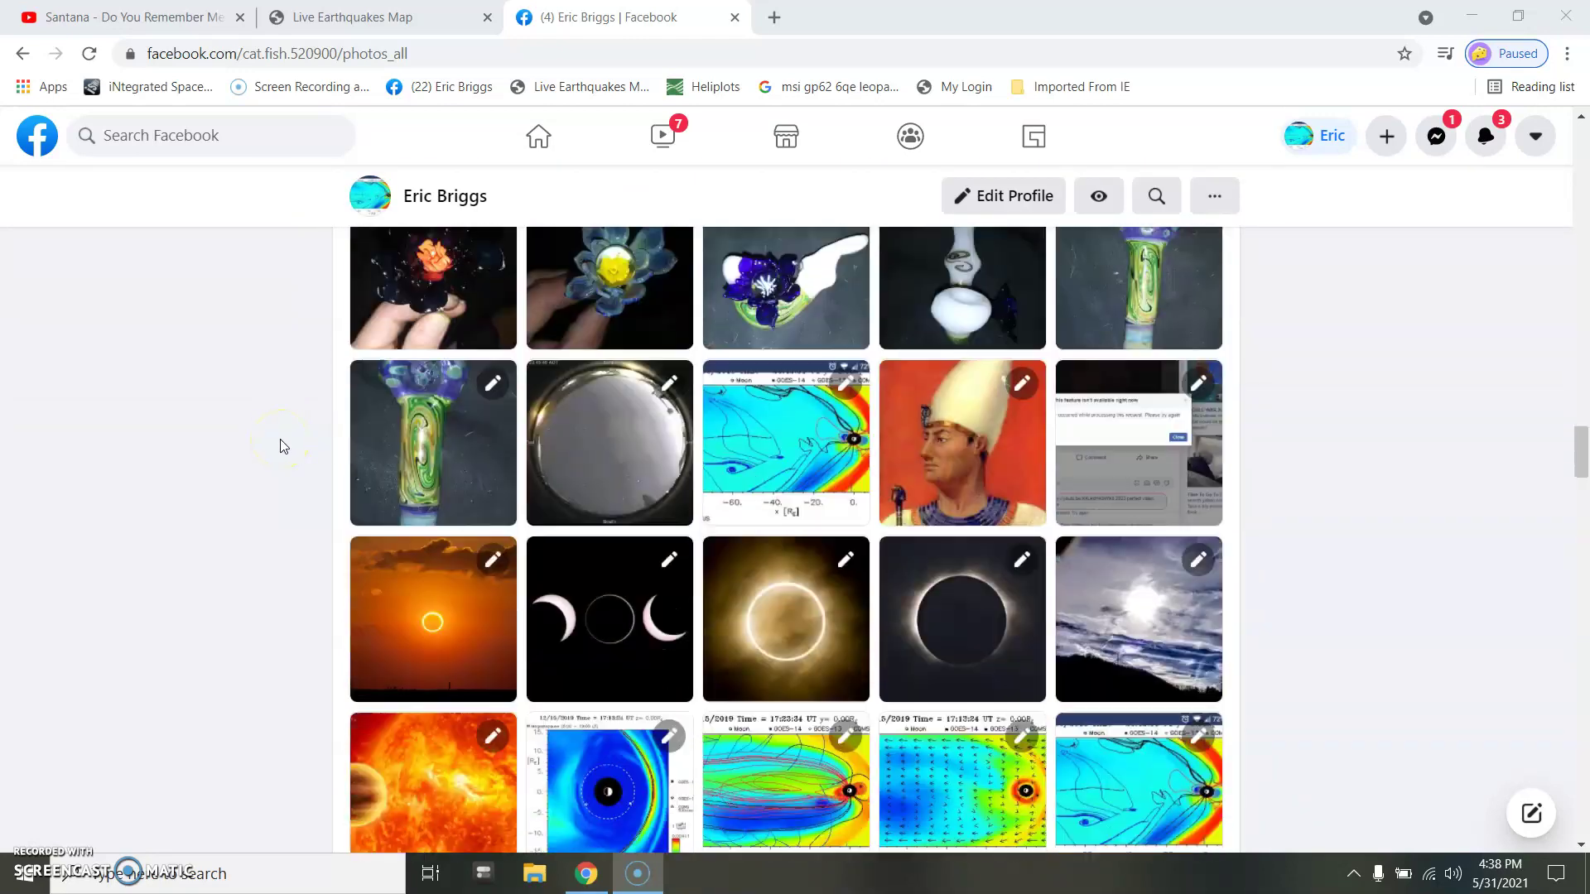
scroll(281, 445, "down", 3)
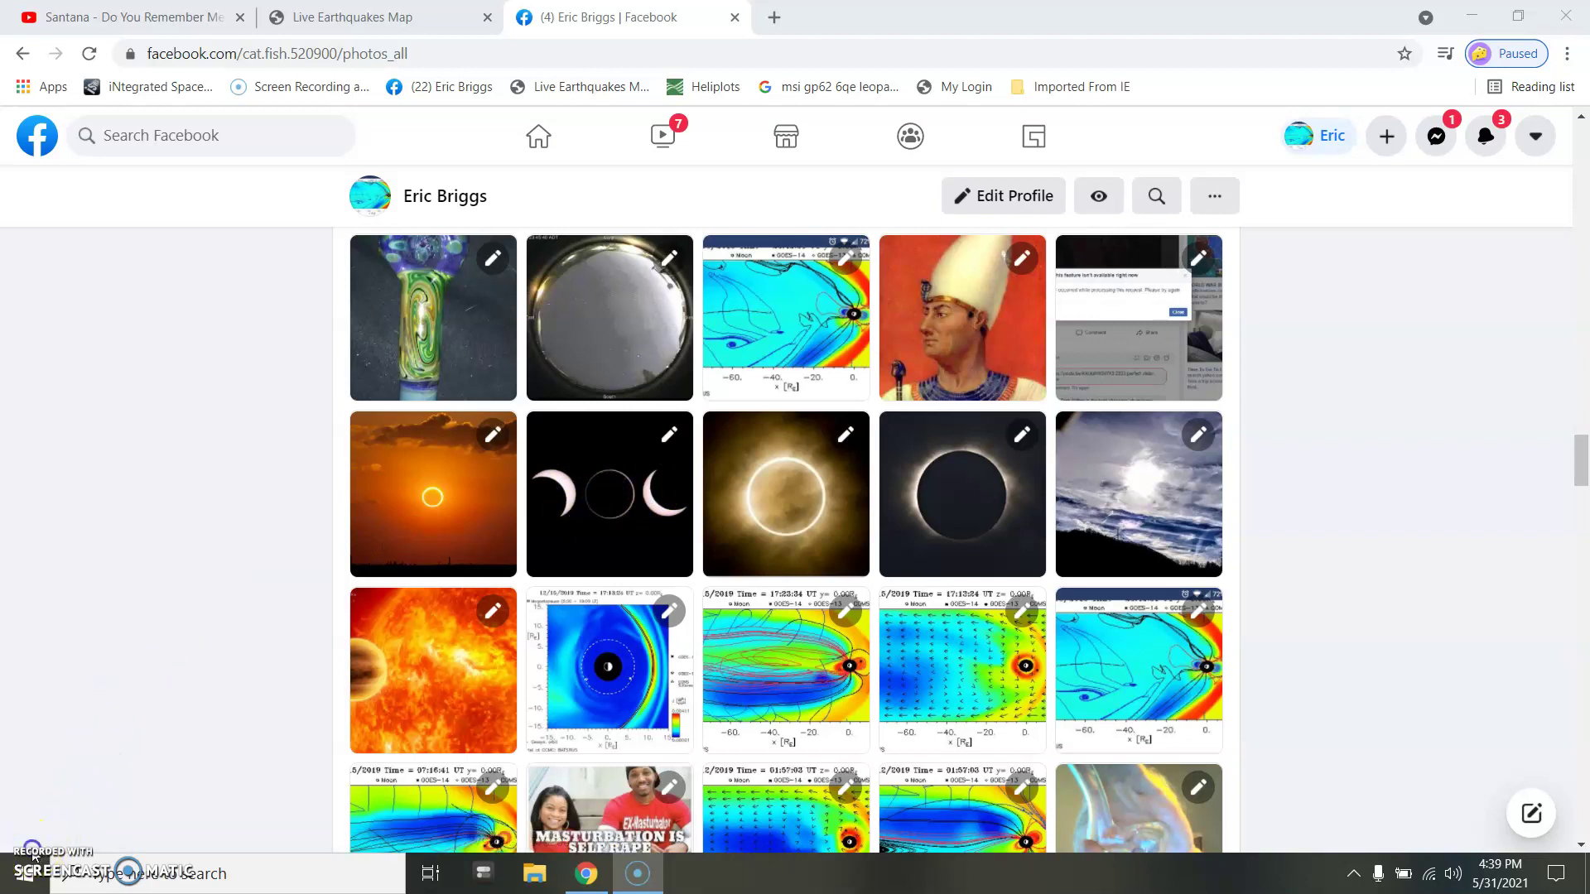
- Jump to the top of the Facebook profile, showing the magnetosphere cover photo
key("Home")
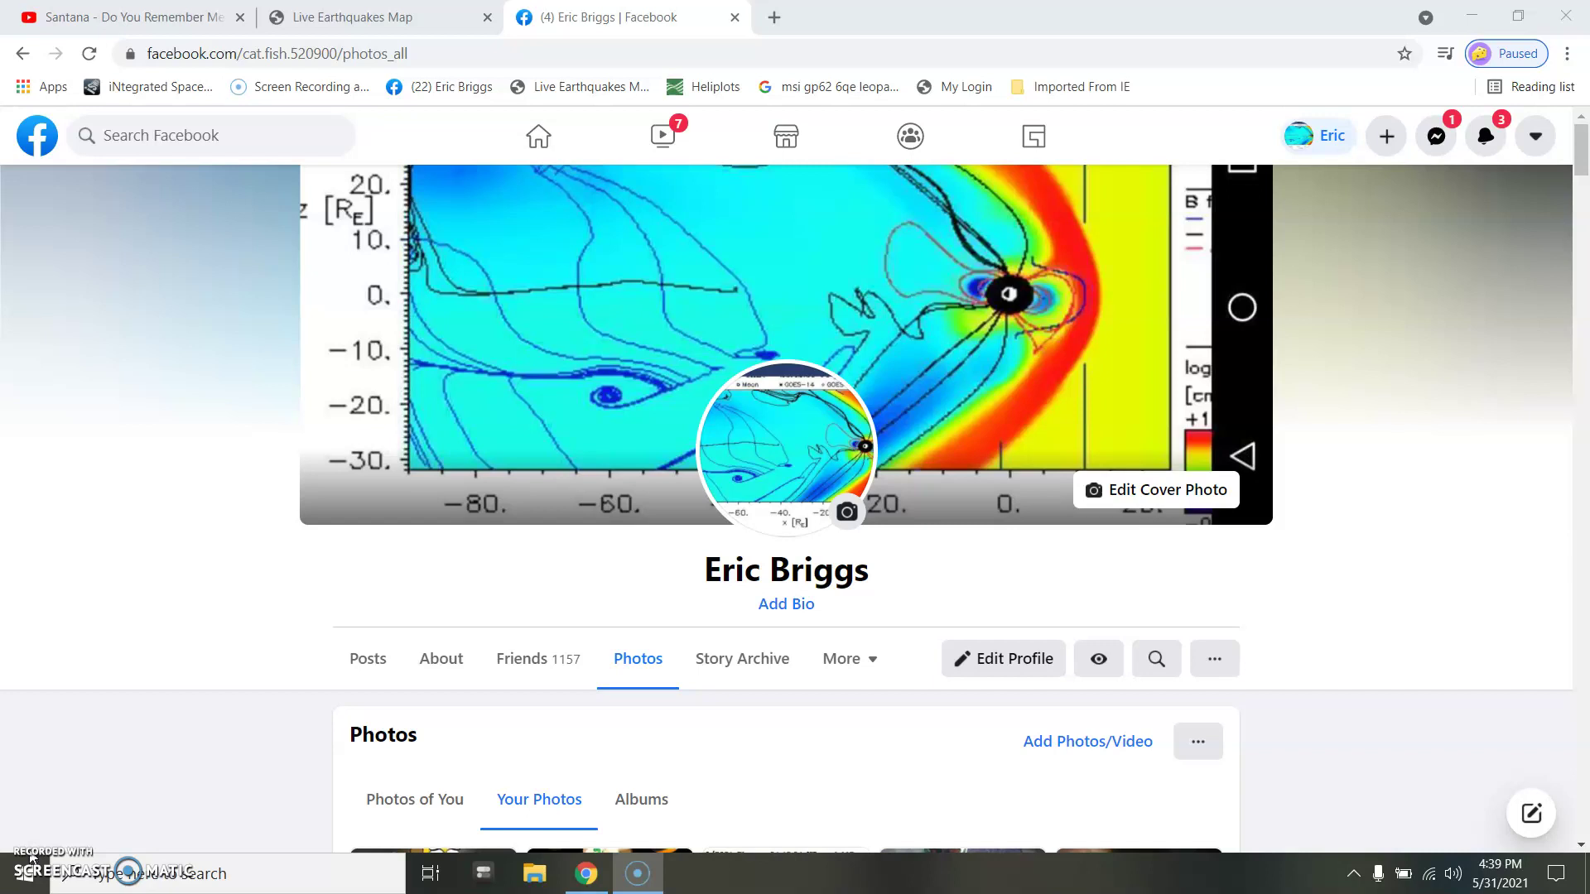
left_click(38, 857)
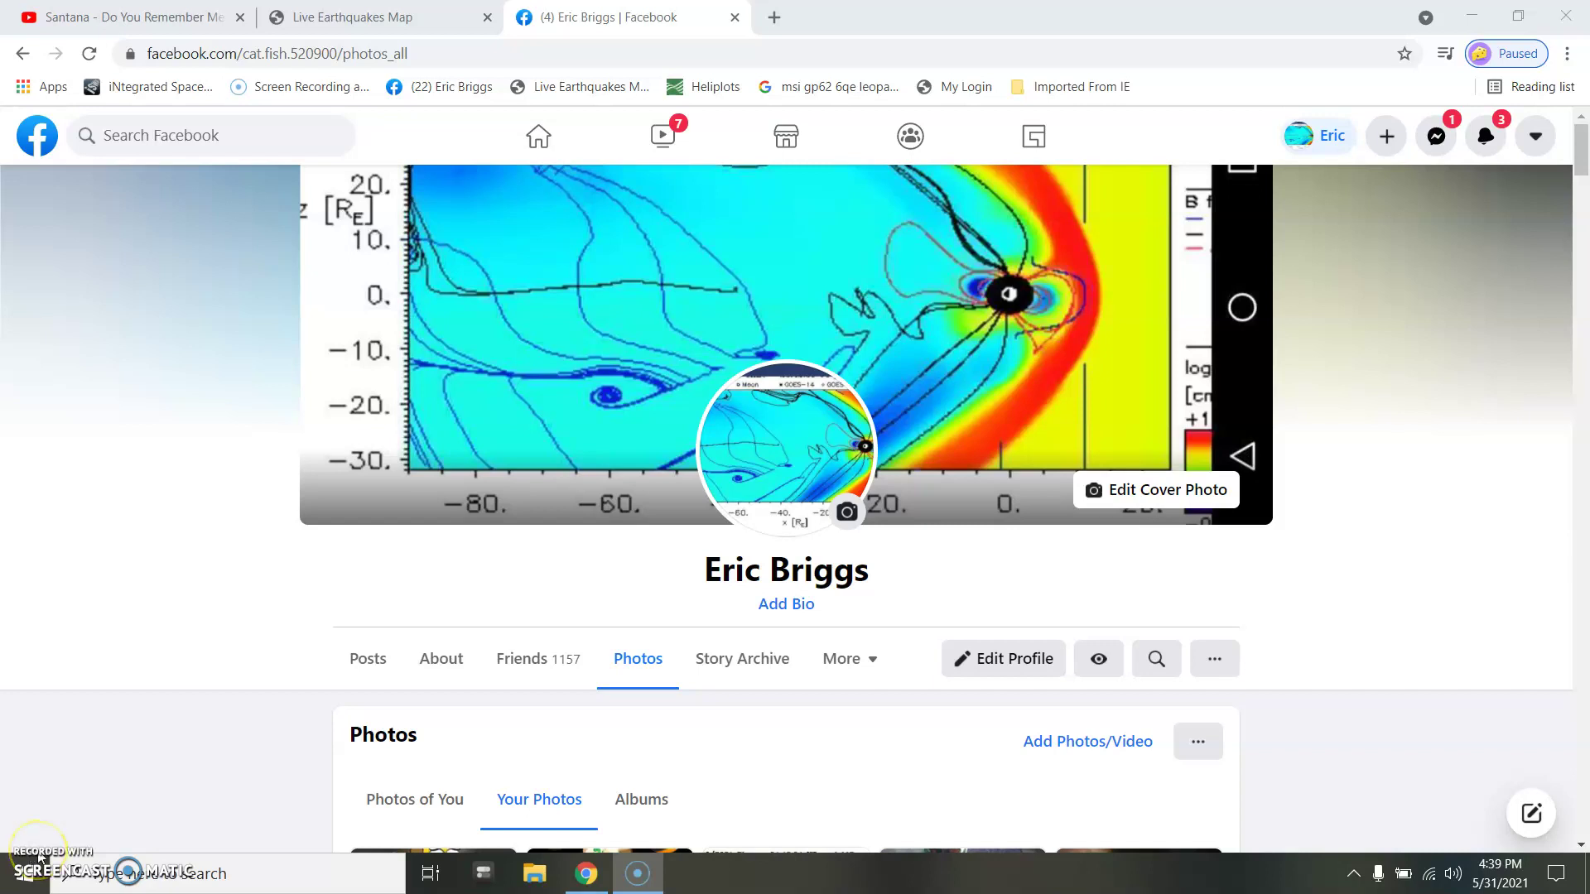